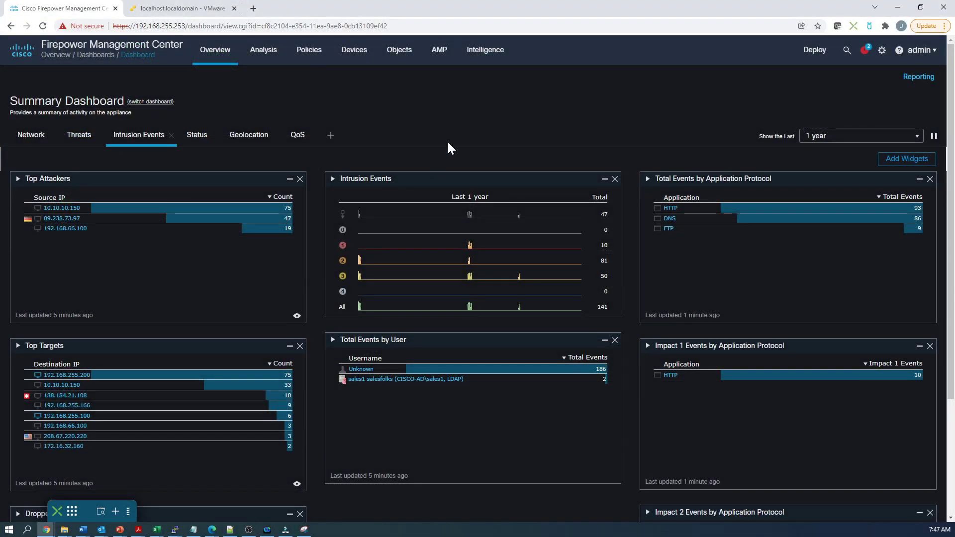
Open Object Management and list the VPN AnyConnect File objects.
{"action": "mouse_move", "coordinate": [397, 57]}
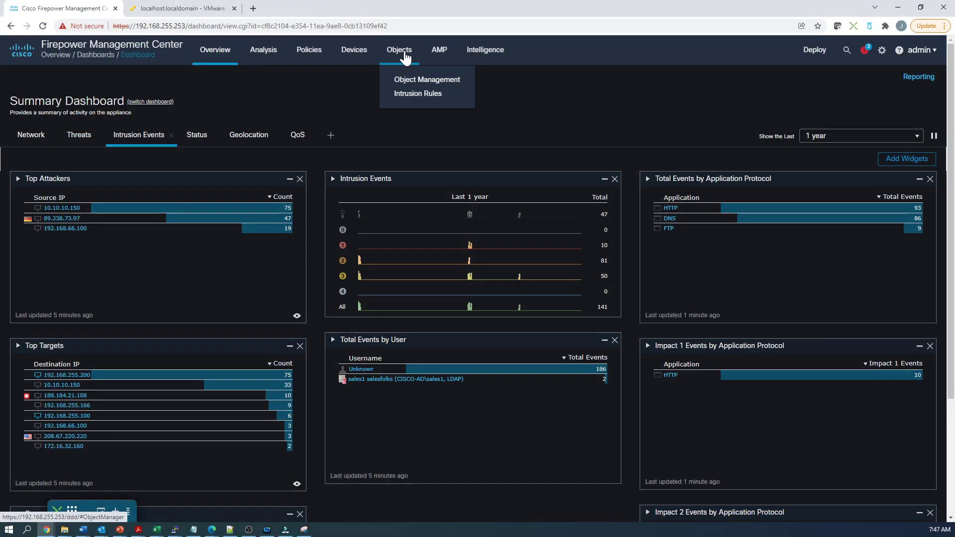
{"action": "left_click", "coordinate": [420, 81]}
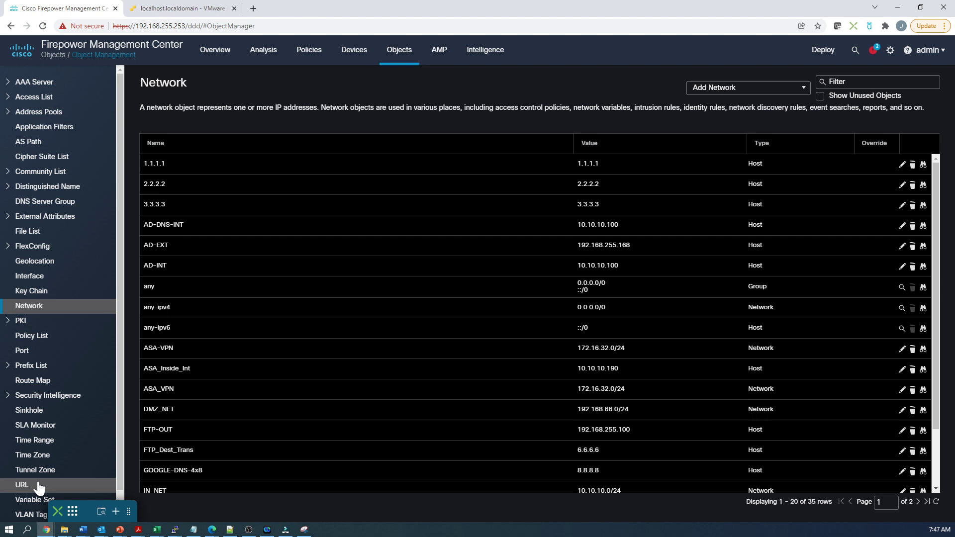
{"action": "scroll", "coordinate": [29, 498], "scroll_direction": "down", "scroll_amount": 1}
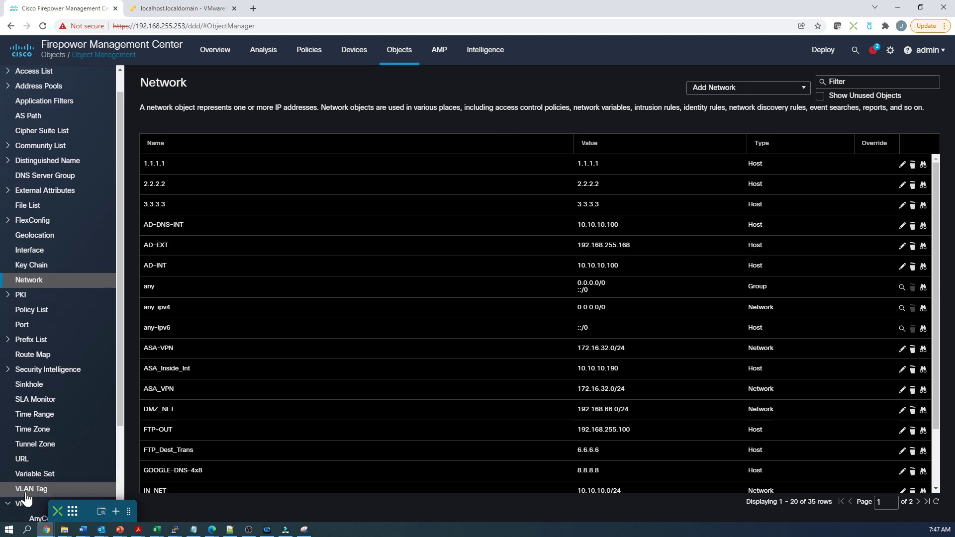
{"action": "left_click", "coordinate": [28, 504]}
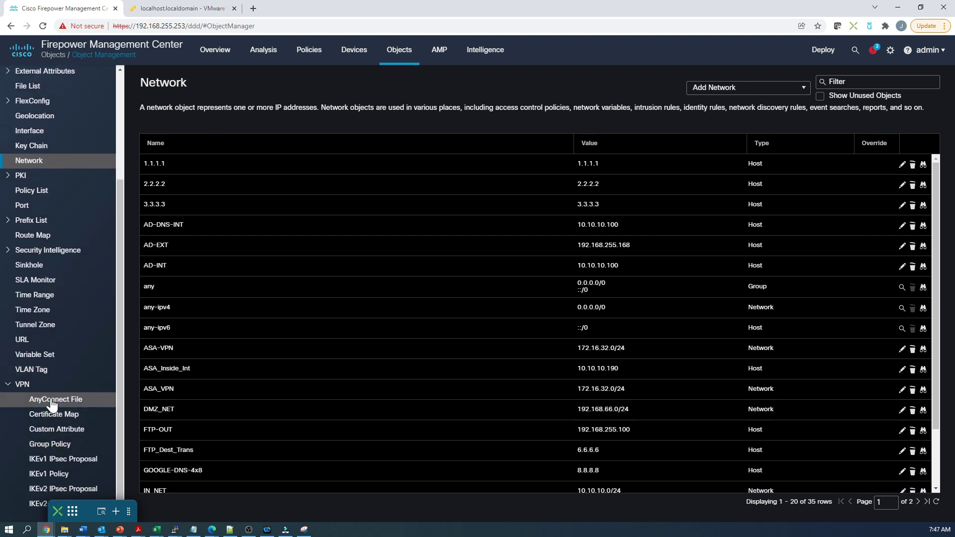
{"action": "left_click", "coordinate": [53, 403]}
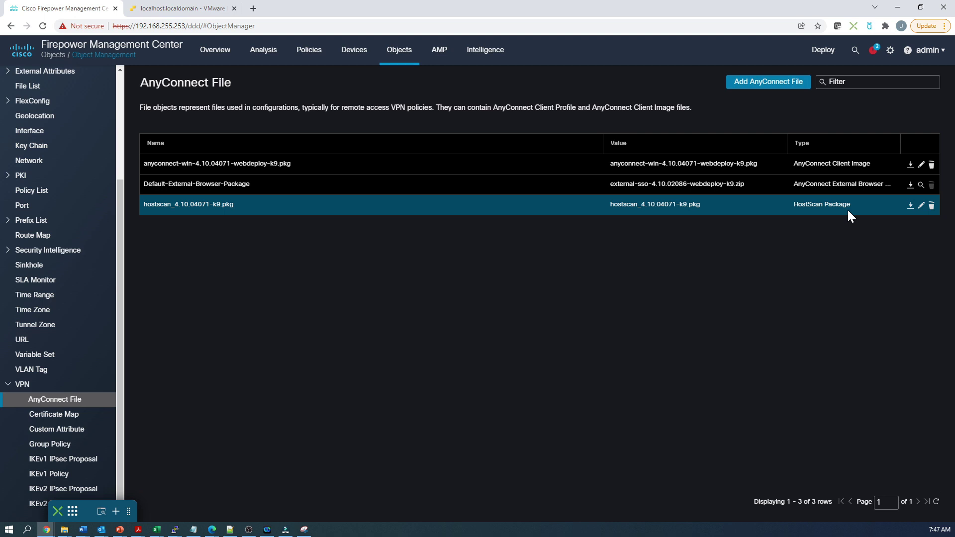
Check the file types offered when adding an AnyConnect file, then cancel without adding one.
{"action": "left_click", "coordinate": [772, 83]}
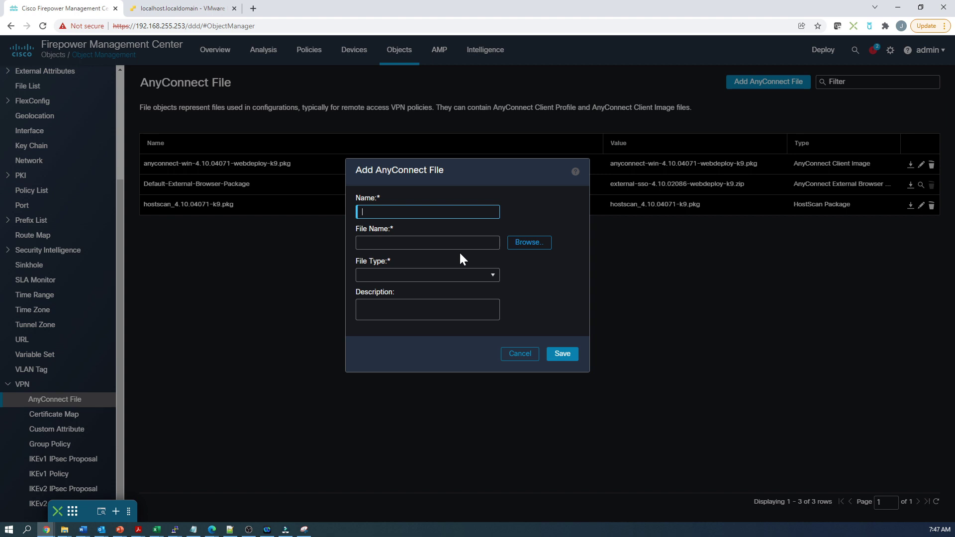
{"action": "left_click", "coordinate": [493, 276]}
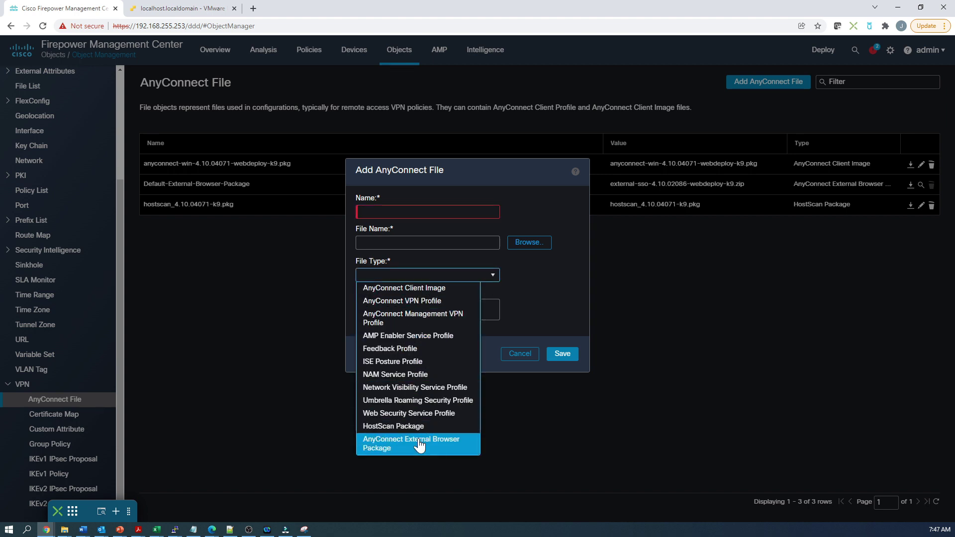
{"action": "left_click", "coordinate": [526, 358]}
{"action": "left_click", "coordinate": [524, 357]}
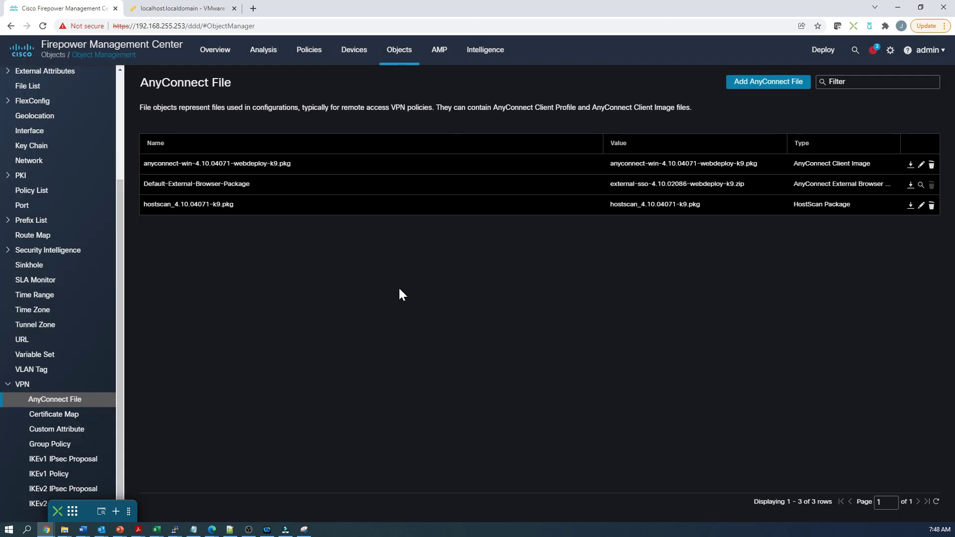
Open the Dynamic Access Policy list and check a new policy's HostScan Package options without creating it.
{"action": "mouse_move", "coordinate": [351, 59]}
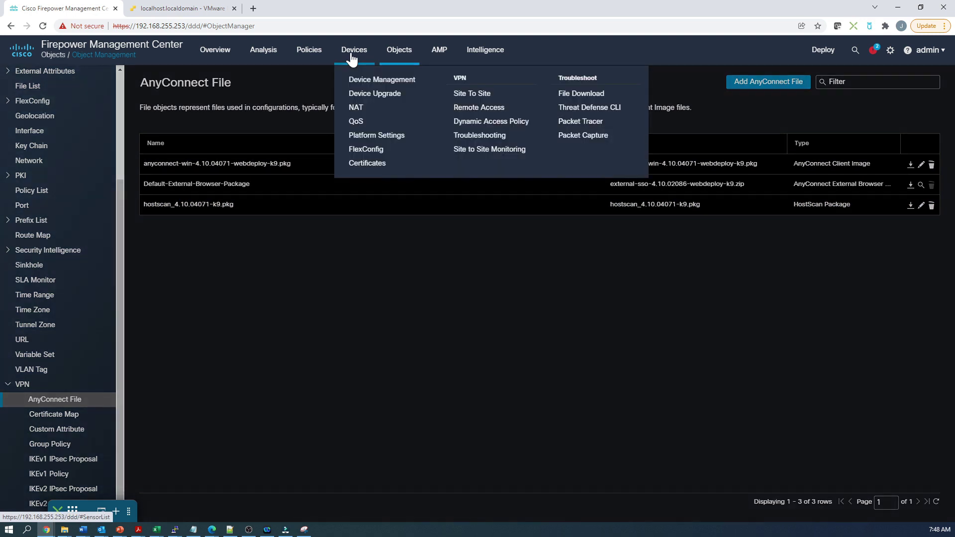
{"action": "left_click", "coordinate": [470, 123]}
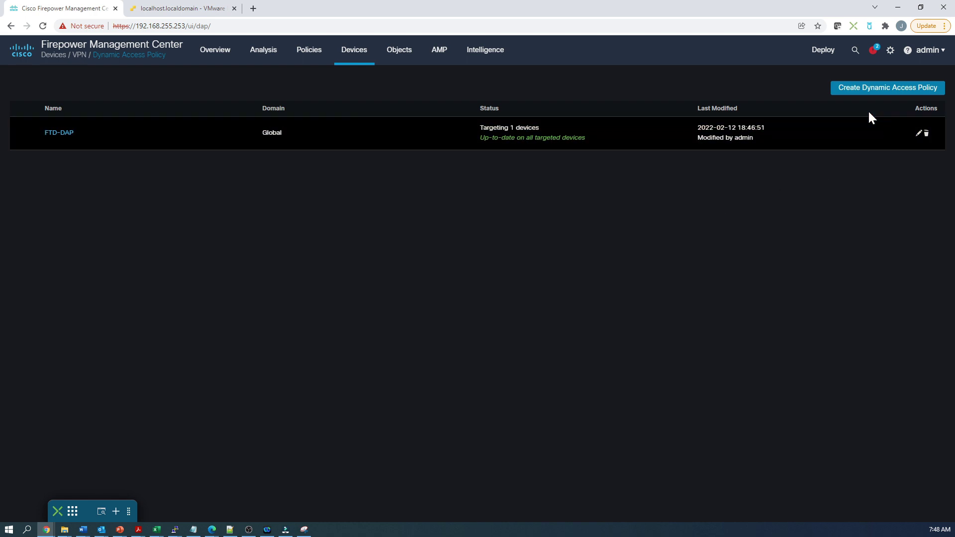
{"action": "left_click", "coordinate": [874, 91]}
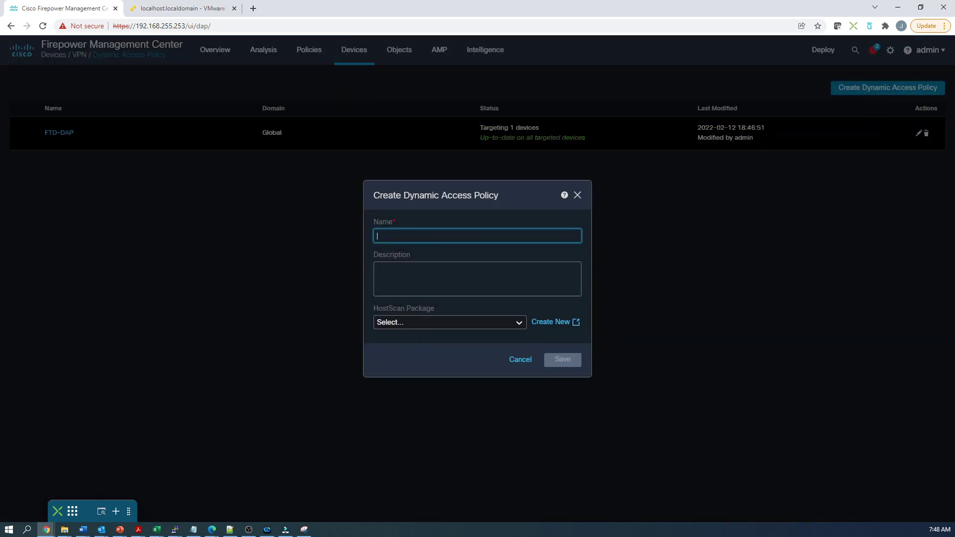
{"action": "left_click", "coordinate": [448, 322]}
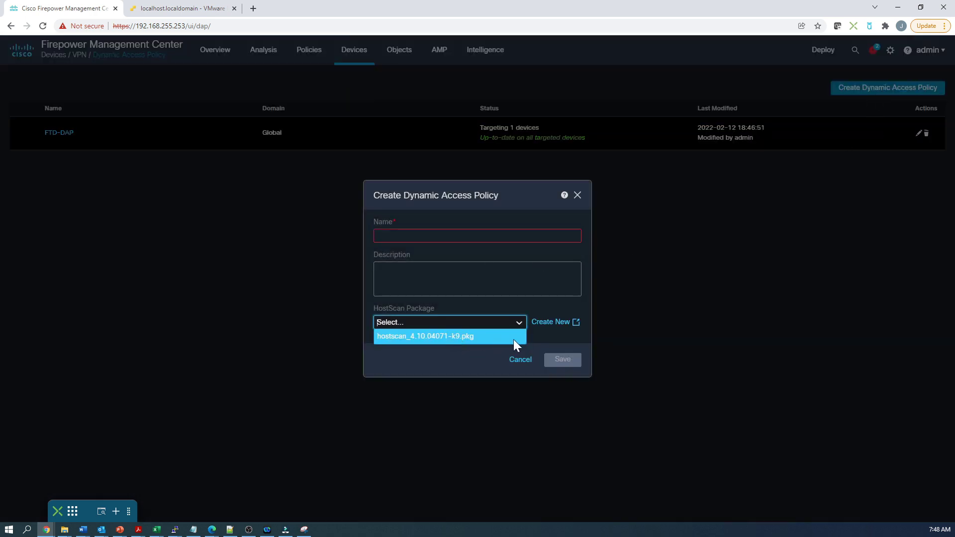
{"action": "left_click", "coordinate": [579, 202]}
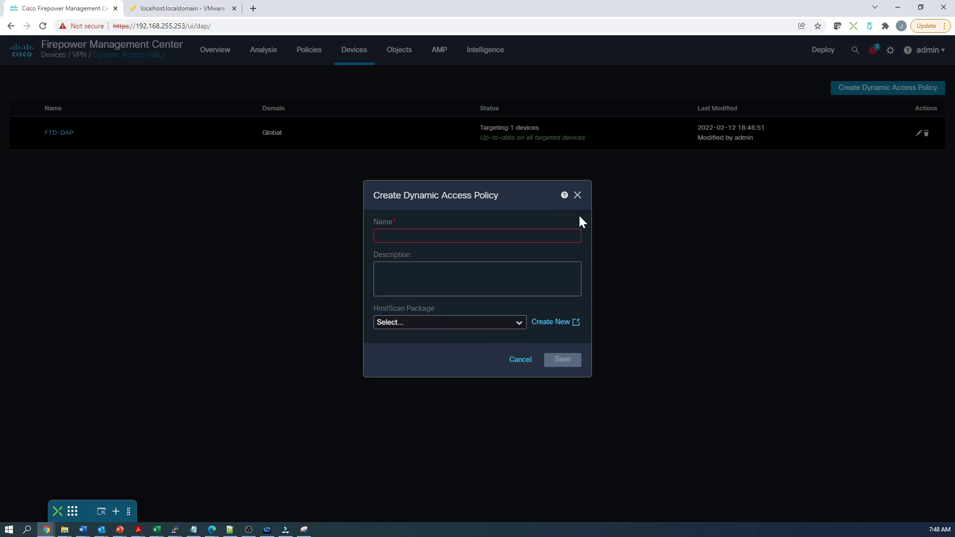
{"action": "left_click", "coordinate": [577, 196]}
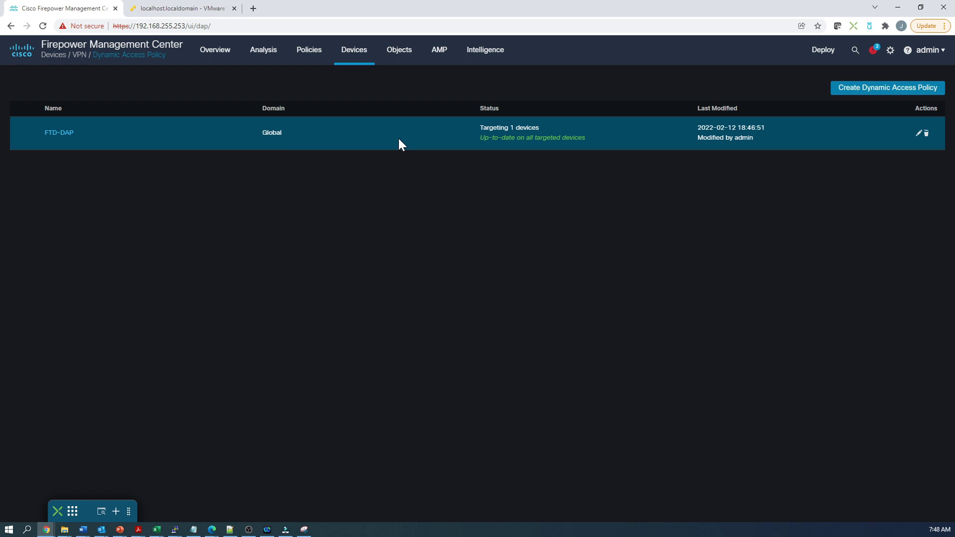
Edit FTD-DAP and browse a new DAP record's AAA Criteria, Endpoint Criteria and Advanced tabs.
{"action": "left_click", "coordinate": [919, 134]}
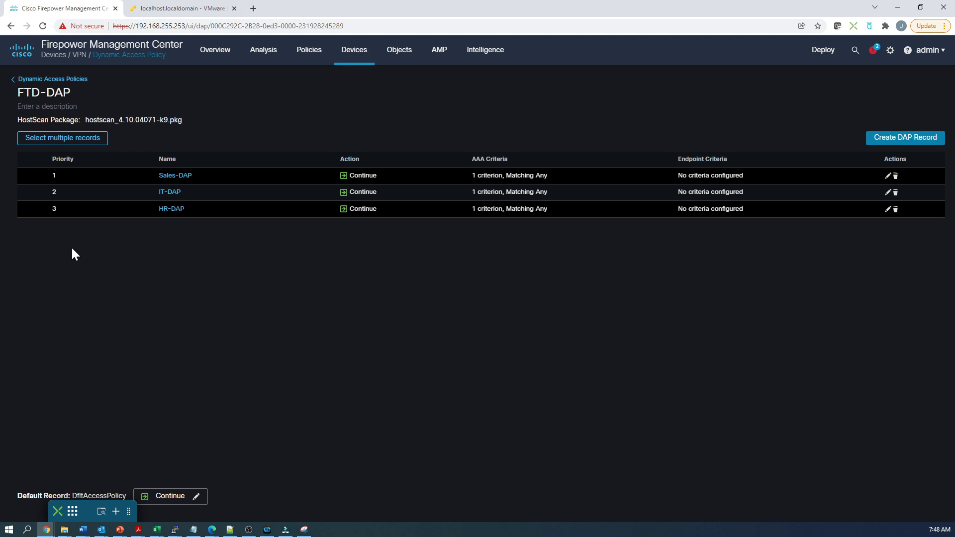
{"action": "left_click", "coordinate": [883, 141]}
{"action": "left_click", "coordinate": [109, 91]}
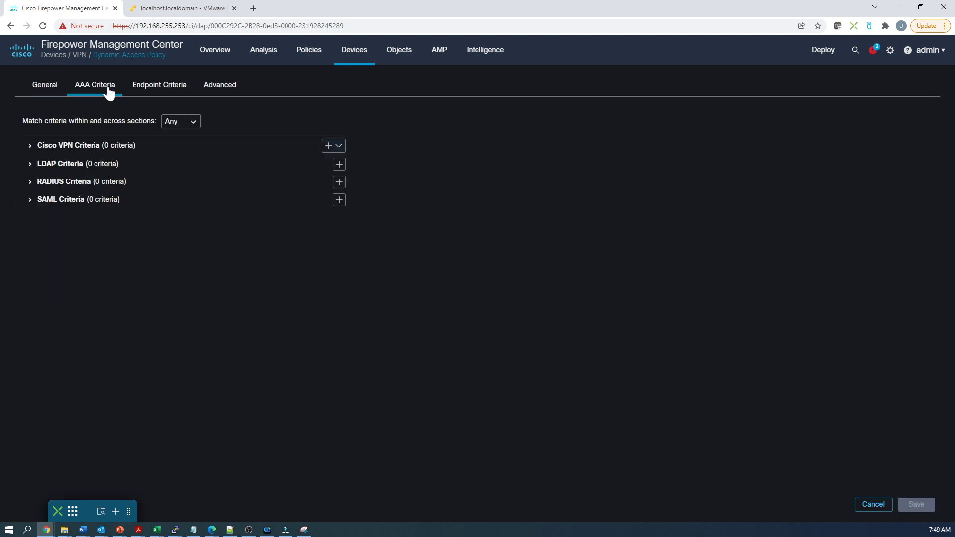
{"action": "left_click", "coordinate": [158, 91]}
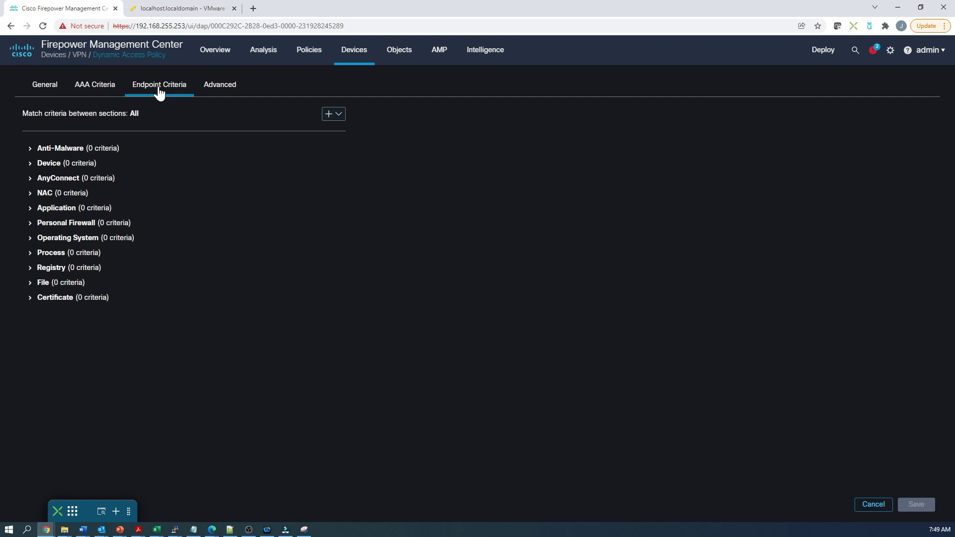
{"action": "left_click", "coordinate": [219, 91]}
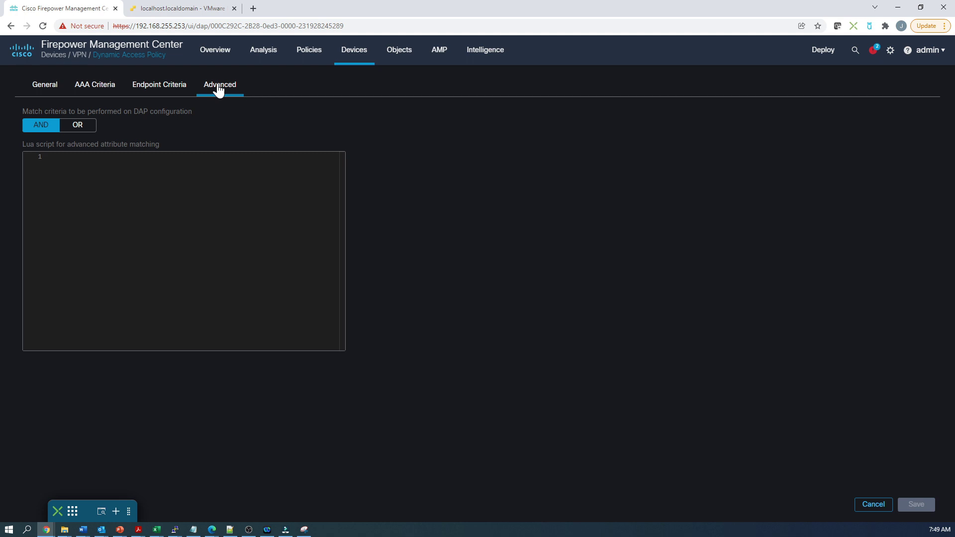
Discard the new record and view Sales-DAP's SAML groups criterion, 3ee6103a-794b-4313-8c96-578131ad3e34.
{"action": "left_click", "coordinate": [866, 506]}
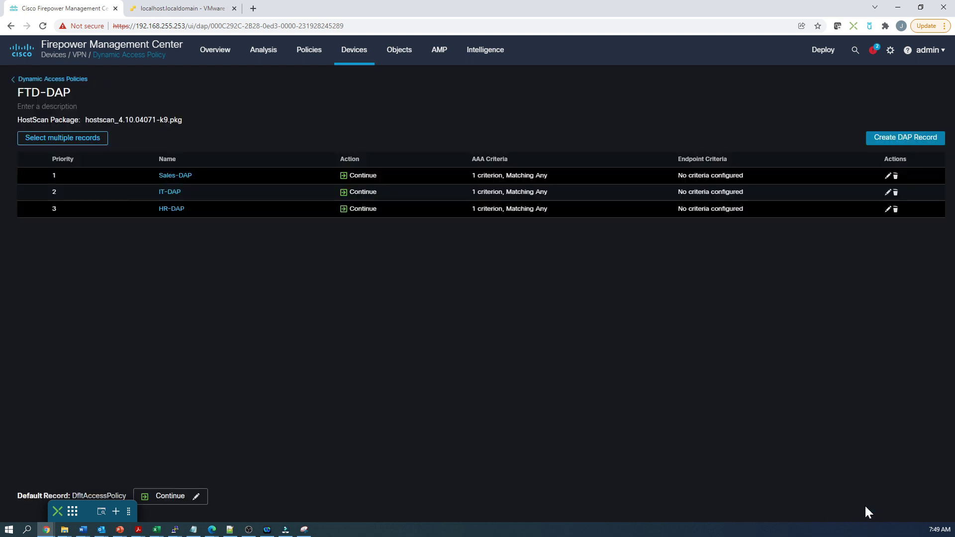
{"action": "left_click", "coordinate": [172, 177]}
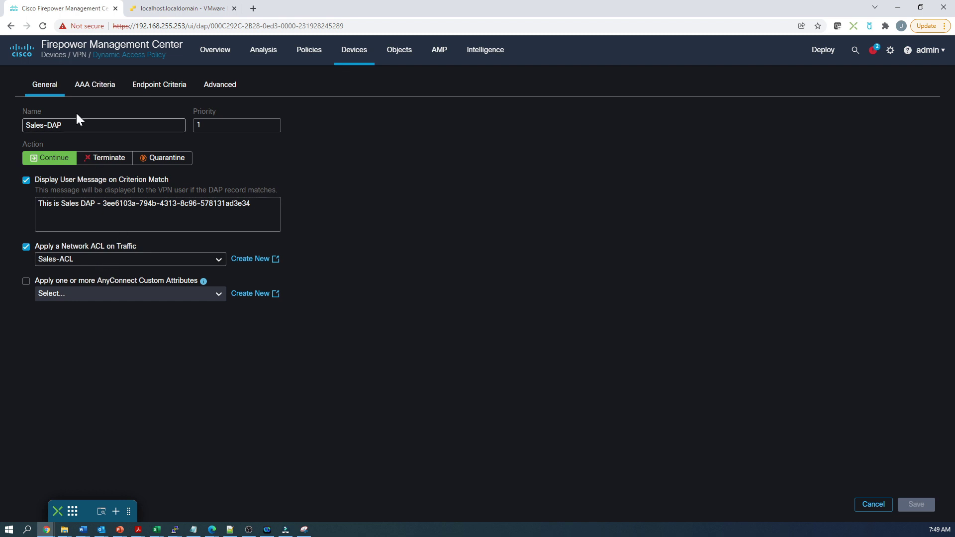
{"action": "left_click", "coordinate": [94, 85]}
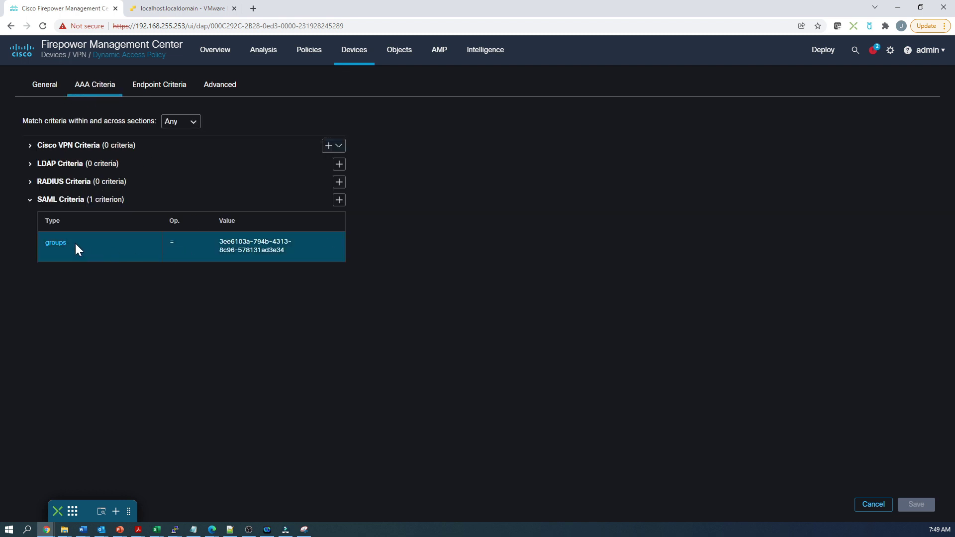
{"action": "left_click", "coordinate": [59, 243]}
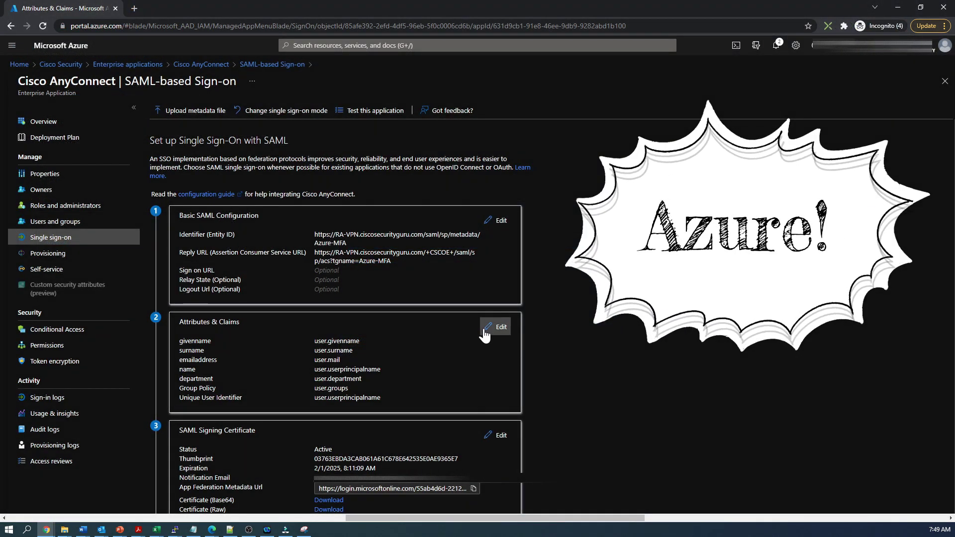
Open the Cisco Security directory's All groups list and maximize it to compare HR, IT, Sales object IDs.
{"action": "left_click", "coordinate": [56, 64]}
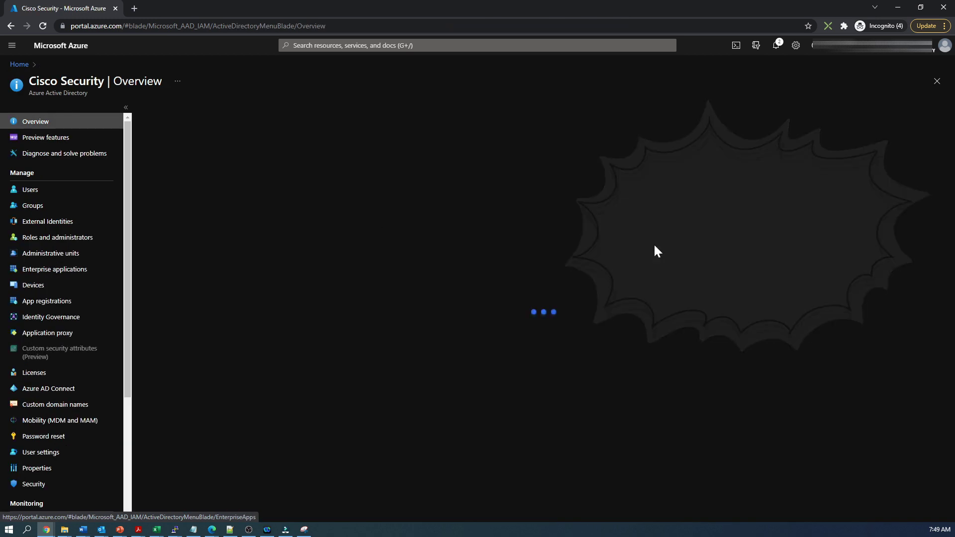
{"action": "left_click", "coordinate": [31, 206]}
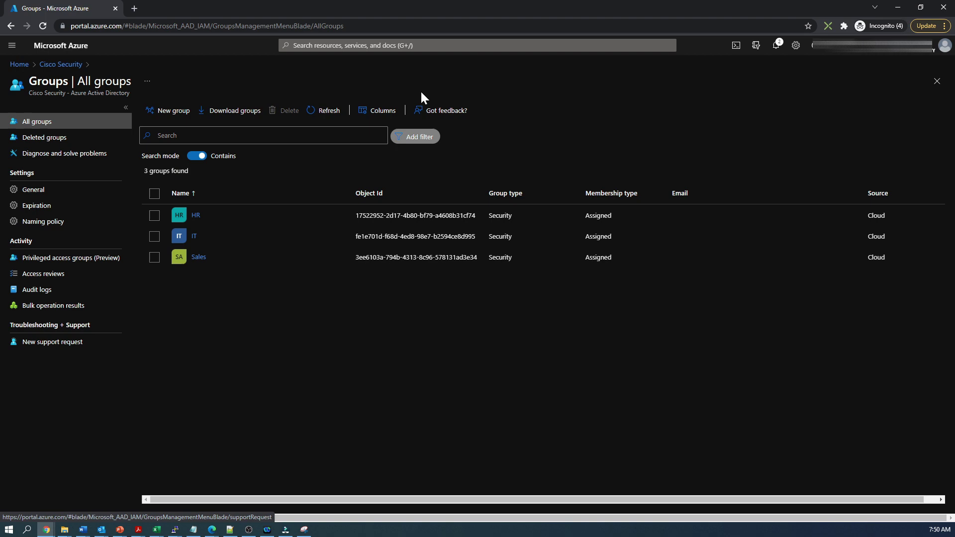
{"action": "left_click_drag", "start_coordinate": [414, 11], "coordinate": [692, 50]}
{"action": "scroll", "coordinate": [769, 160], "scroll_direction": "down", "scroll_amount": 2}
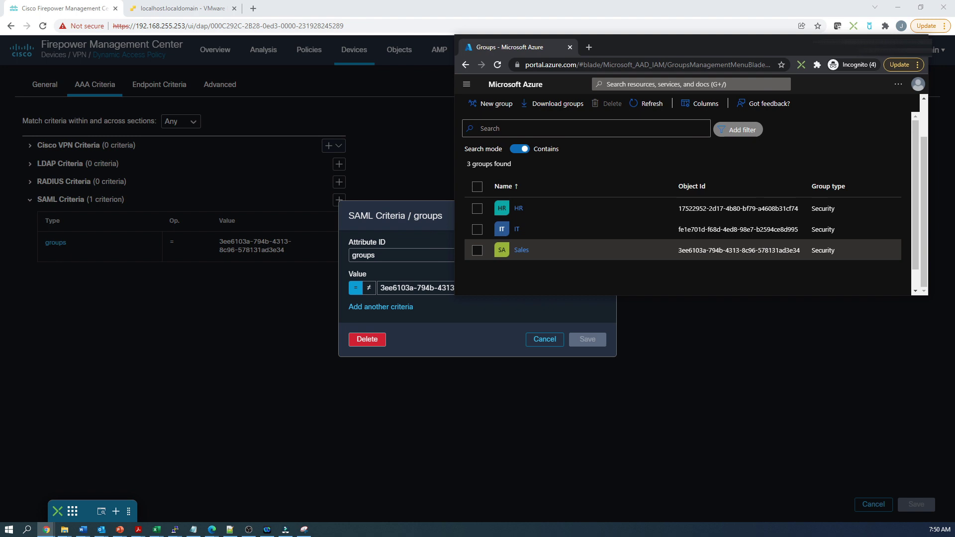
{"action": "left_click_drag", "start_coordinate": [667, 49], "coordinate": [676, 42]}
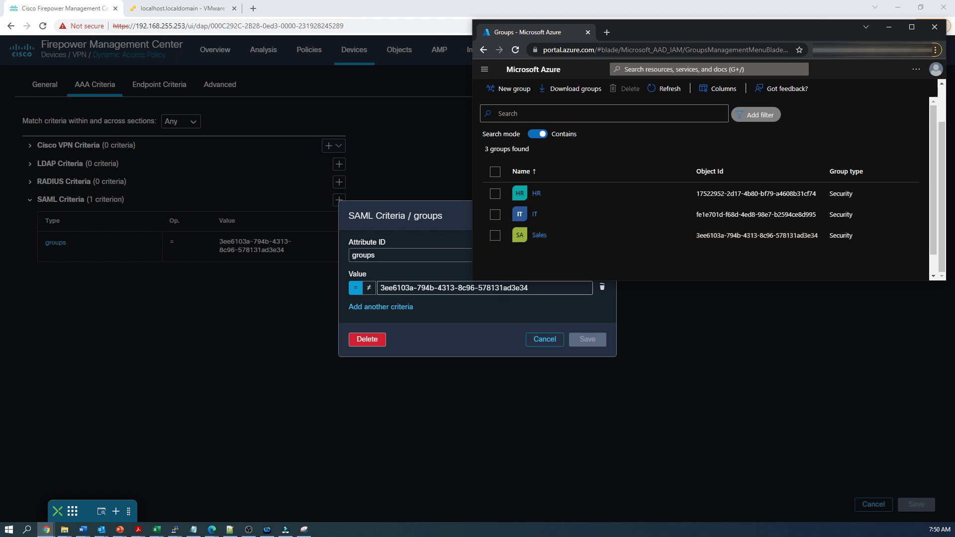
{"action": "left_click_drag", "start_coordinate": [737, 29], "coordinate": [732, 43]}
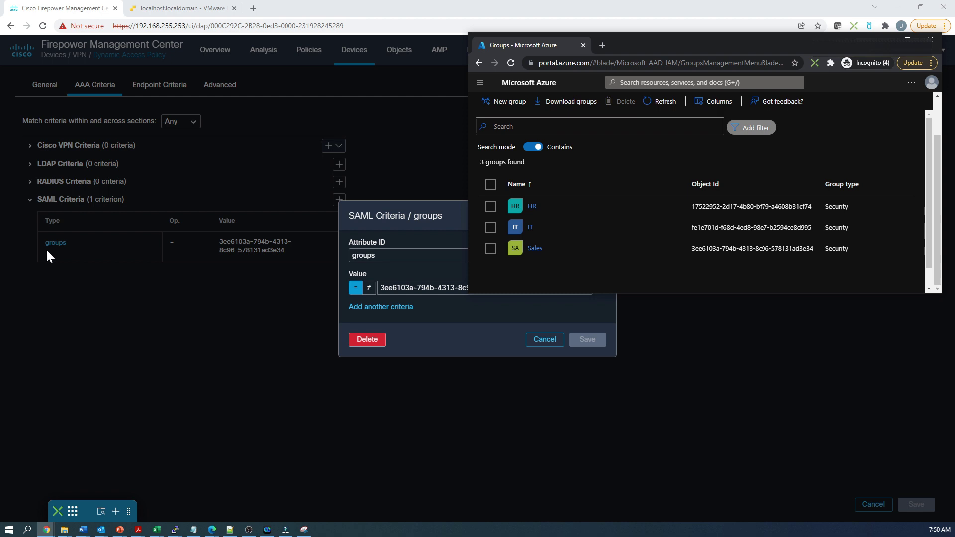
{"action": "double_click", "coordinate": [695, 45]}
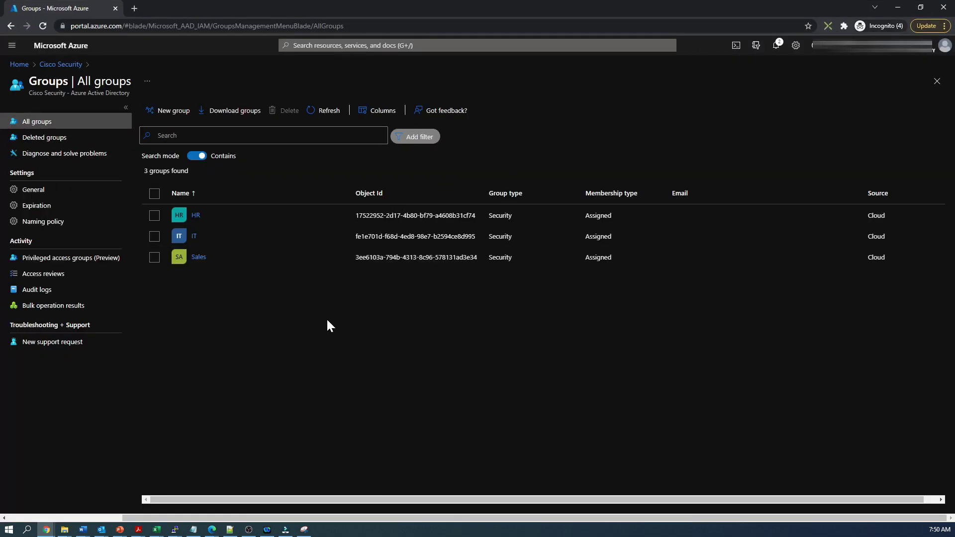
Edit the Attributes & Claims of the Cisco AnyConnect enterprise app's SAML single sign-on.
{"action": "left_click", "coordinate": [59, 64]}
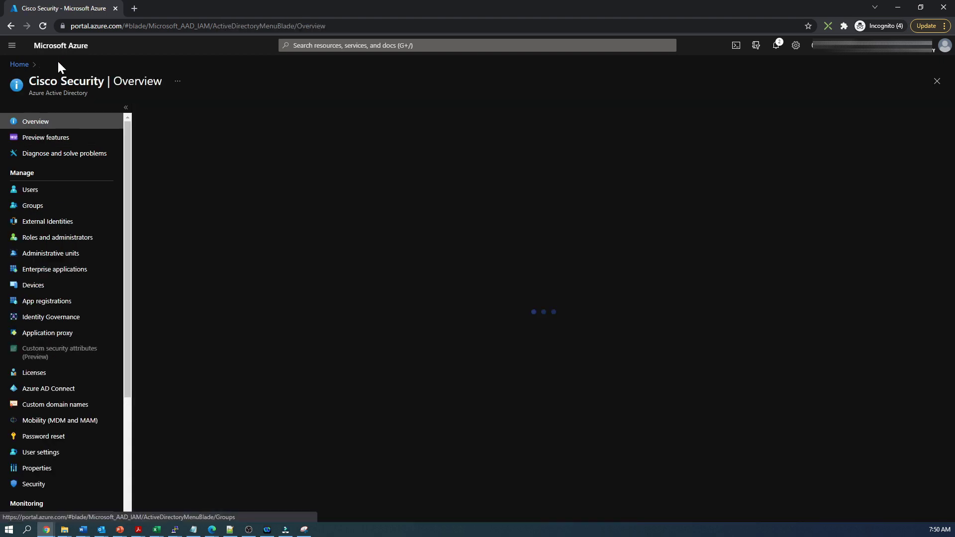
{"action": "left_click", "coordinate": [78, 271]}
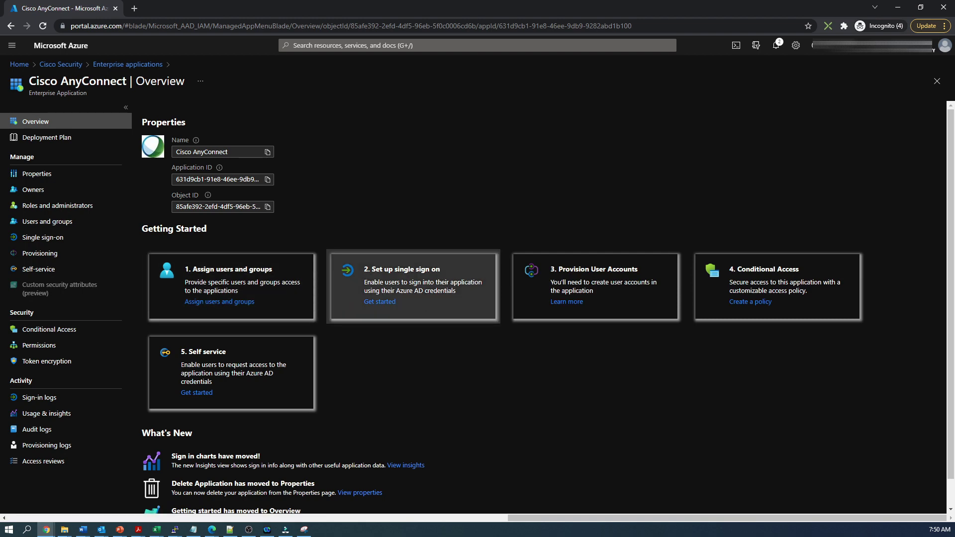
{"action": "left_click", "coordinate": [386, 310]}
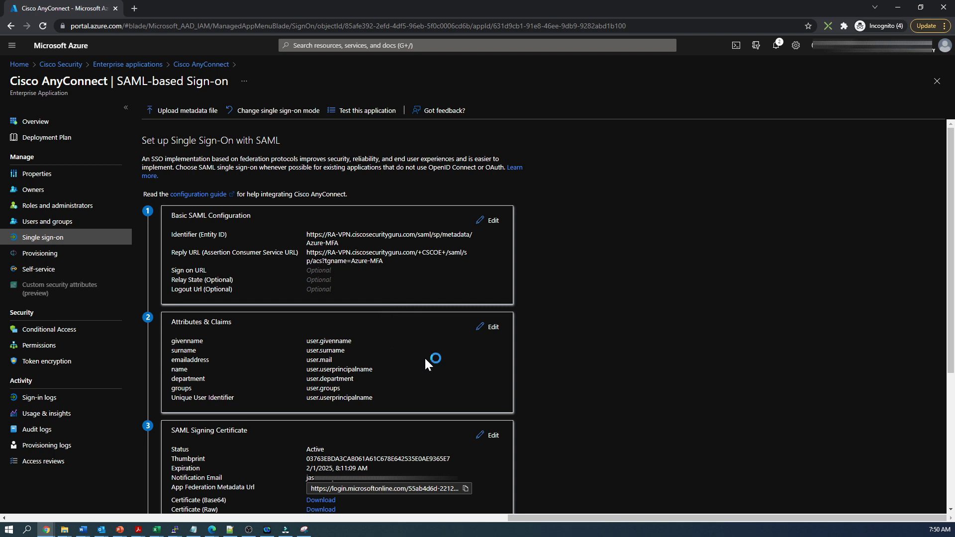
{"action": "left_click", "coordinate": [482, 326]}
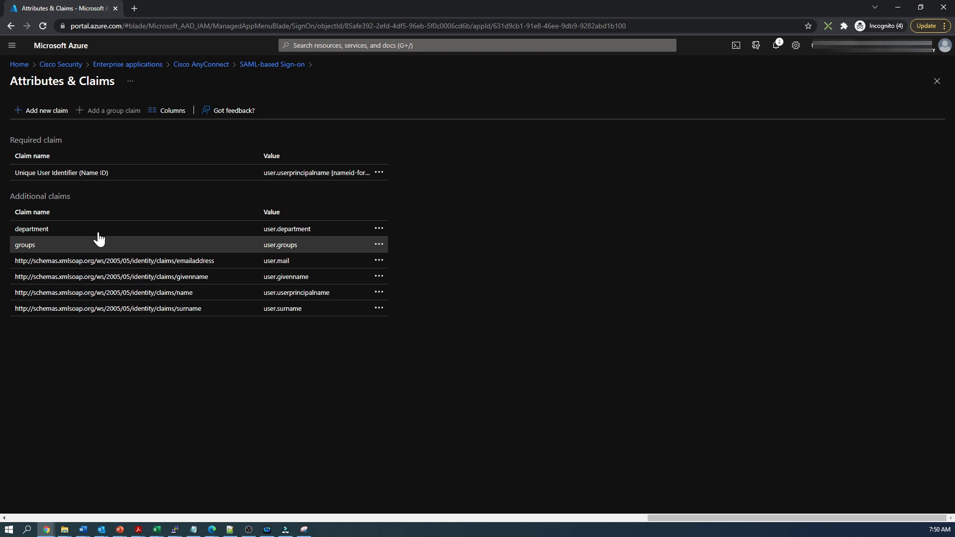
{"action": "left_click", "coordinate": [56, 111]}
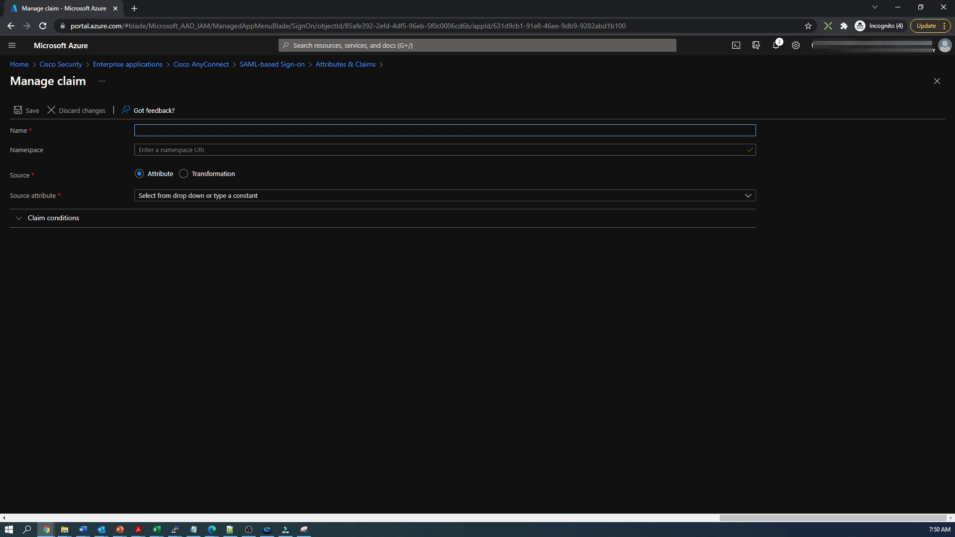
{"action": "type", "text": "department"}
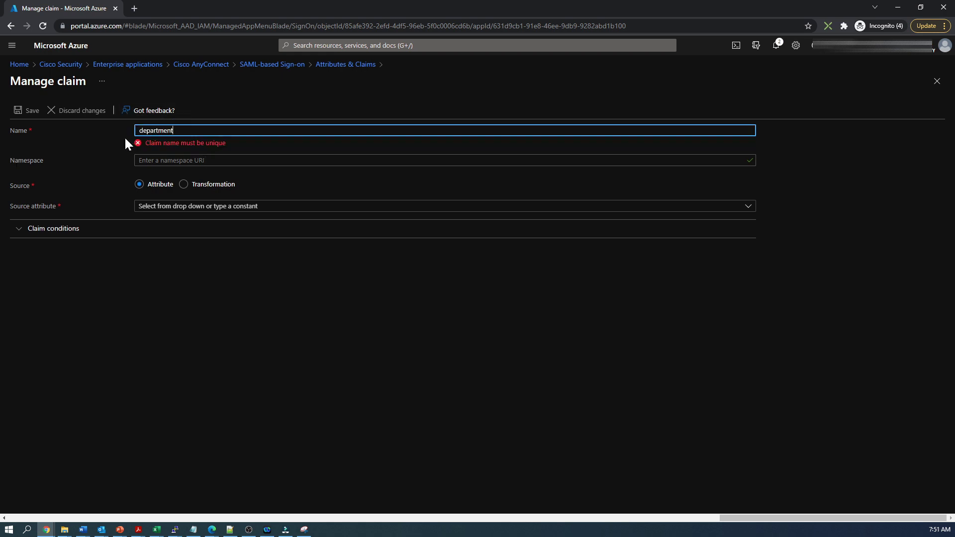
{"action": "type", "text": "1"}
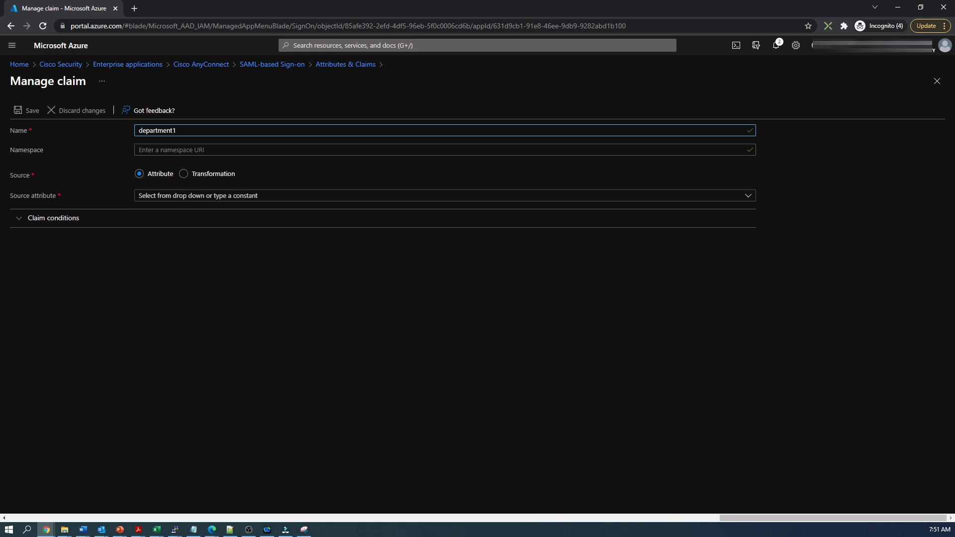
{"action": "left_click", "coordinate": [159, 199]}
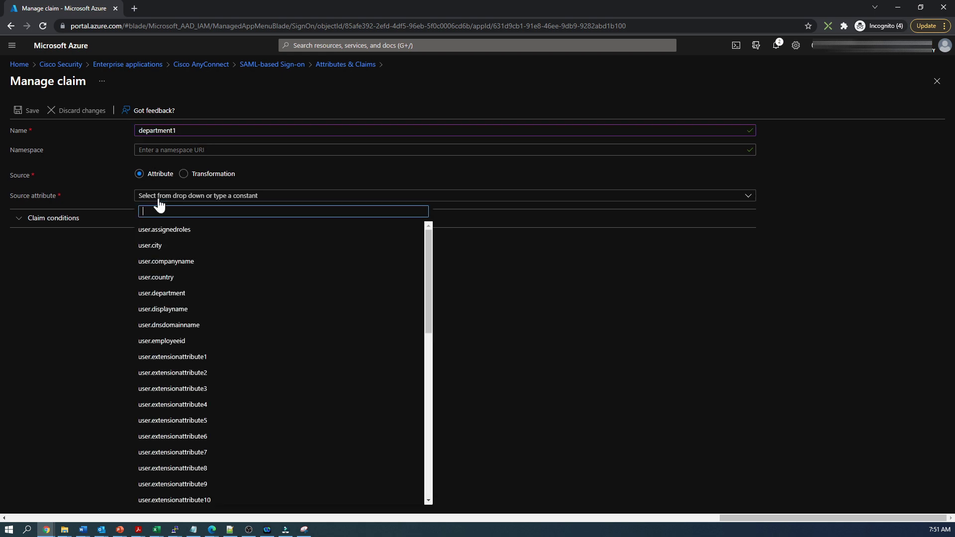
{"action": "type", "text": "user.depar"}
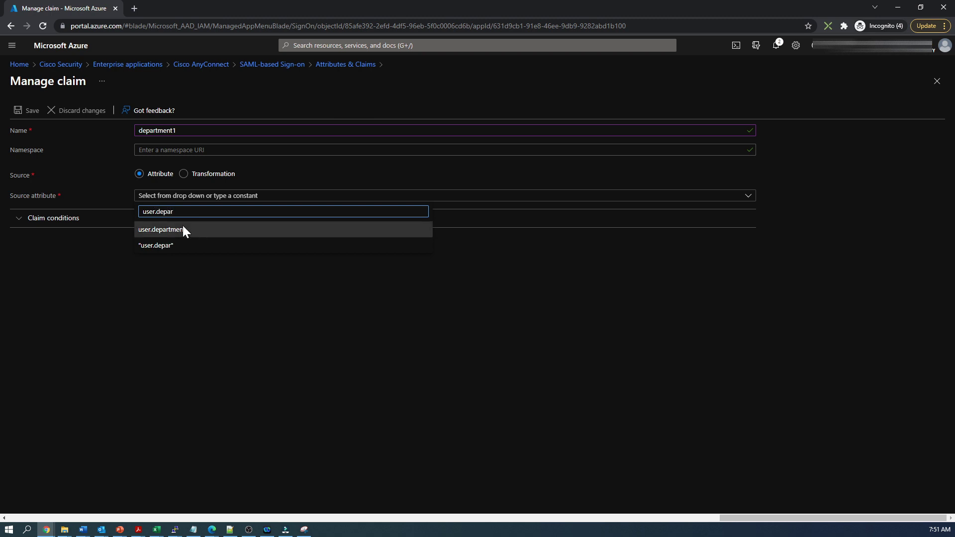
{"action": "left_click", "coordinate": [177, 232]}
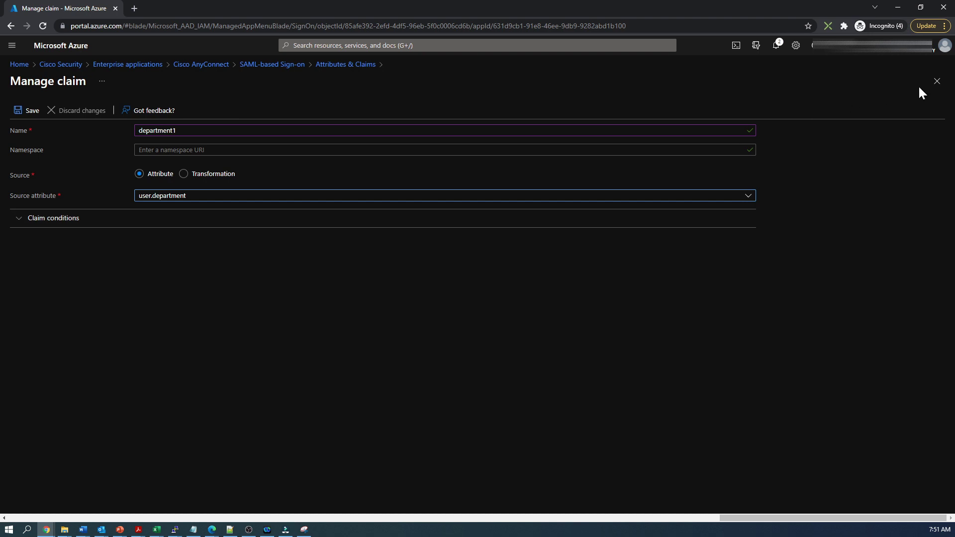
{"action": "left_click", "coordinate": [936, 83]}
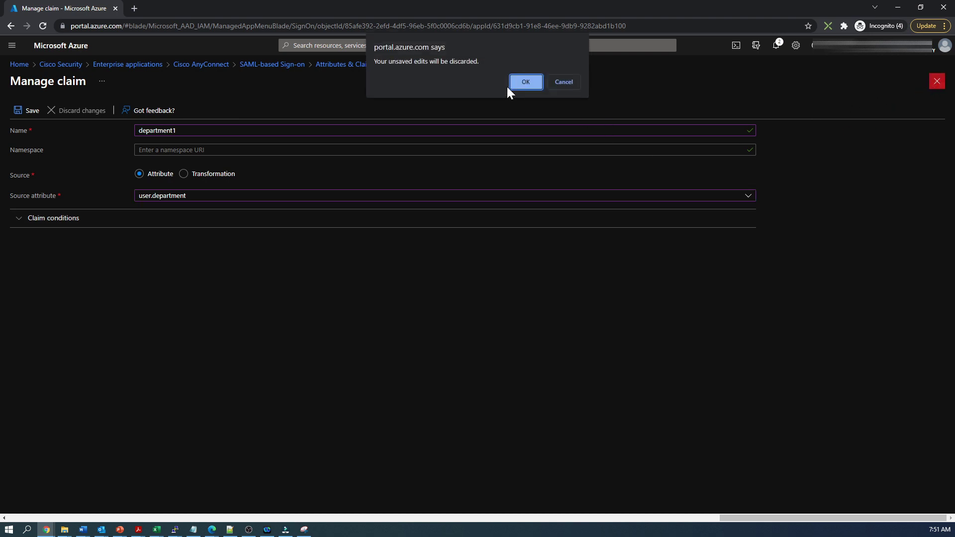
{"action": "left_click", "coordinate": [511, 85]}
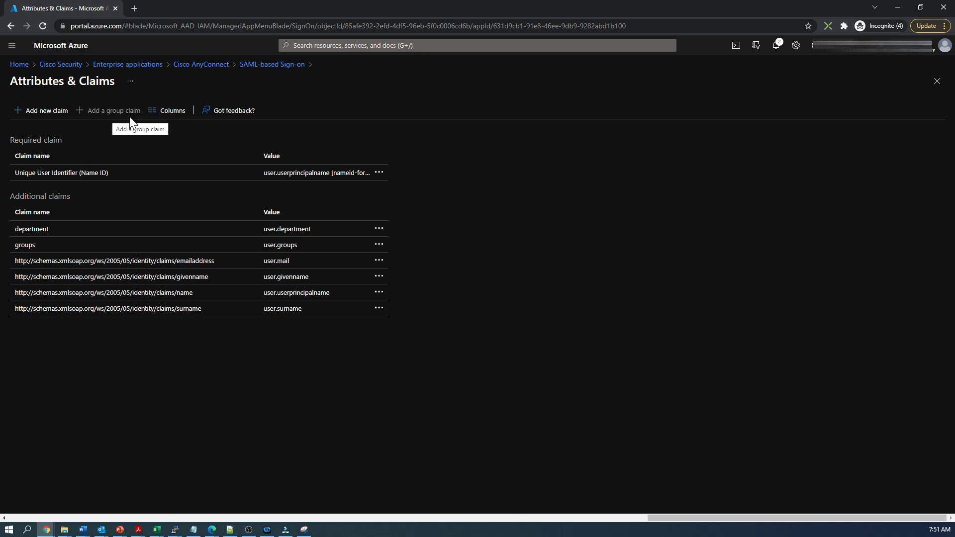
Open the groups claim's Group Claims panel to confirm it returns Security groups as Group ID.
{"action": "left_click", "coordinate": [271, 249]}
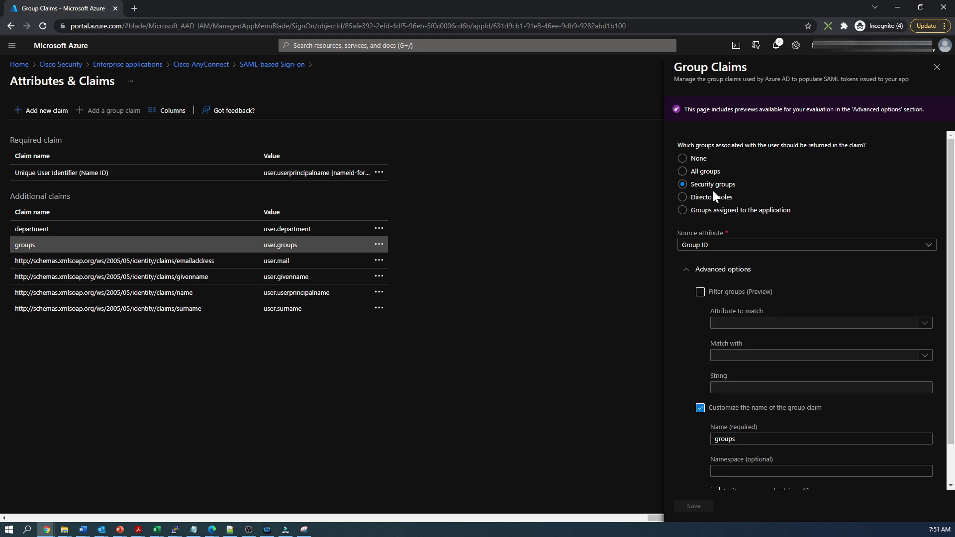
{"action": "scroll", "coordinate": [747, 368], "scroll_direction": "down", "scroll_amount": 1}
{"action": "scroll", "coordinate": [746, 373], "scroll_direction": "down", "scroll_amount": 1}
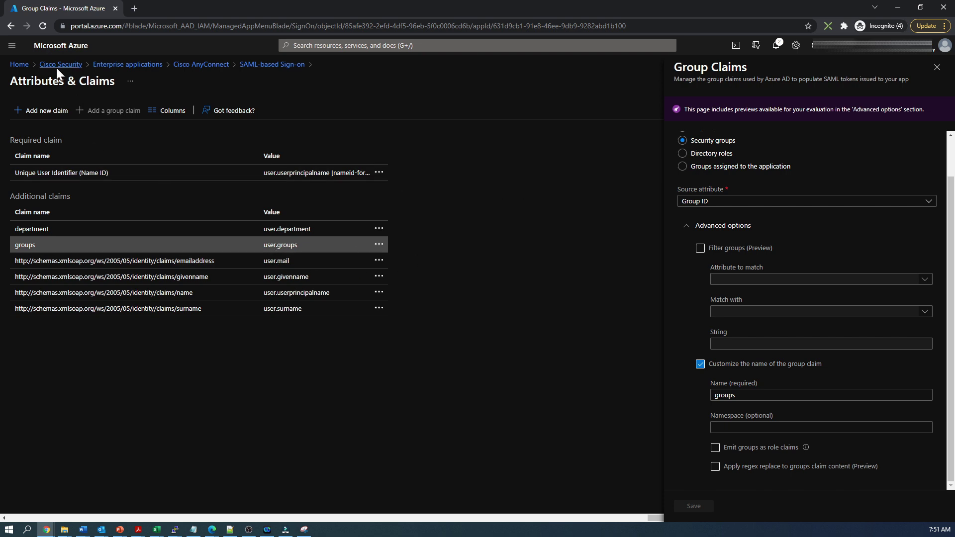
Open the sales user's profile from the directory's Users list to check its Sales department.
{"action": "left_click", "coordinate": [71, 67]}
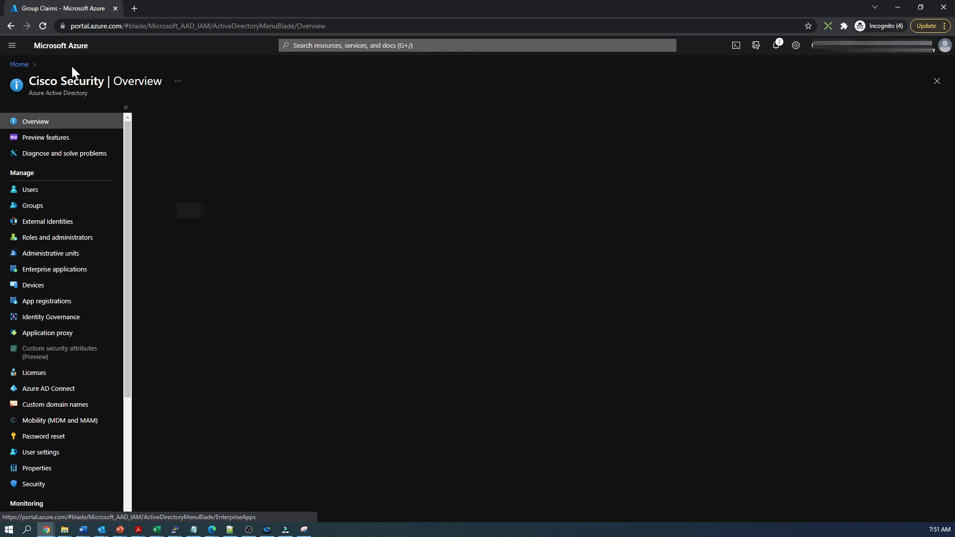
{"action": "left_click", "coordinate": [31, 191]}
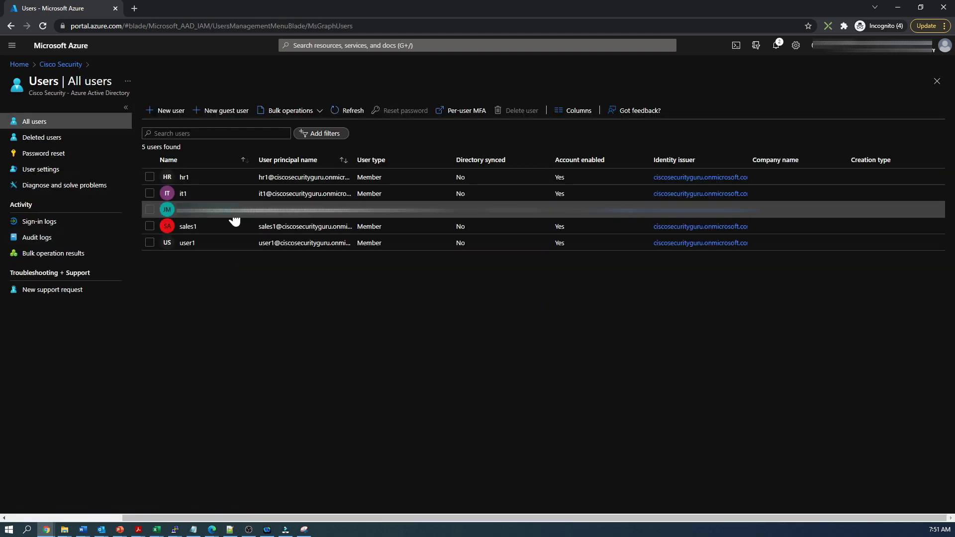
{"action": "left_click", "coordinate": [187, 229]}
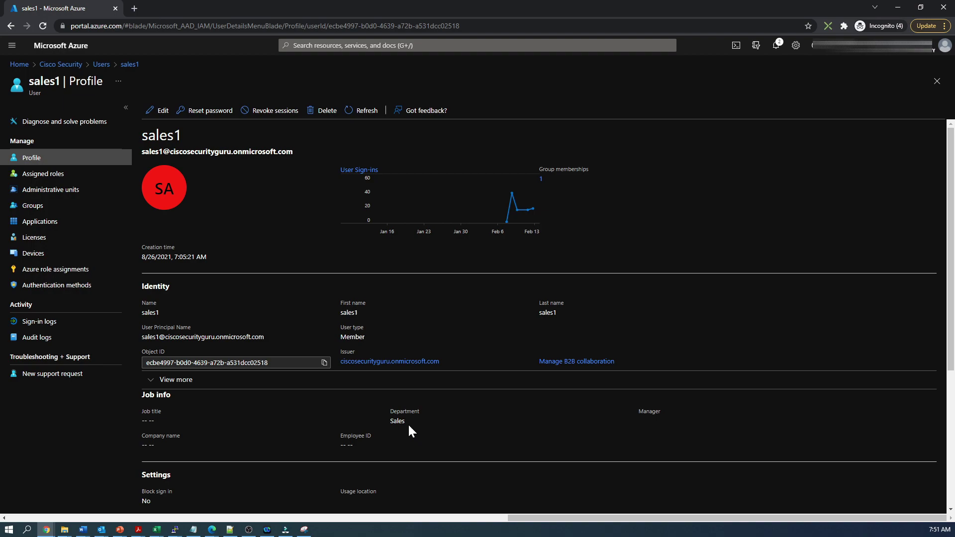
Close the SAML criteria dialog and open Object Management in a new browser tab.
{"action": "left_click", "coordinate": [902, 9]}
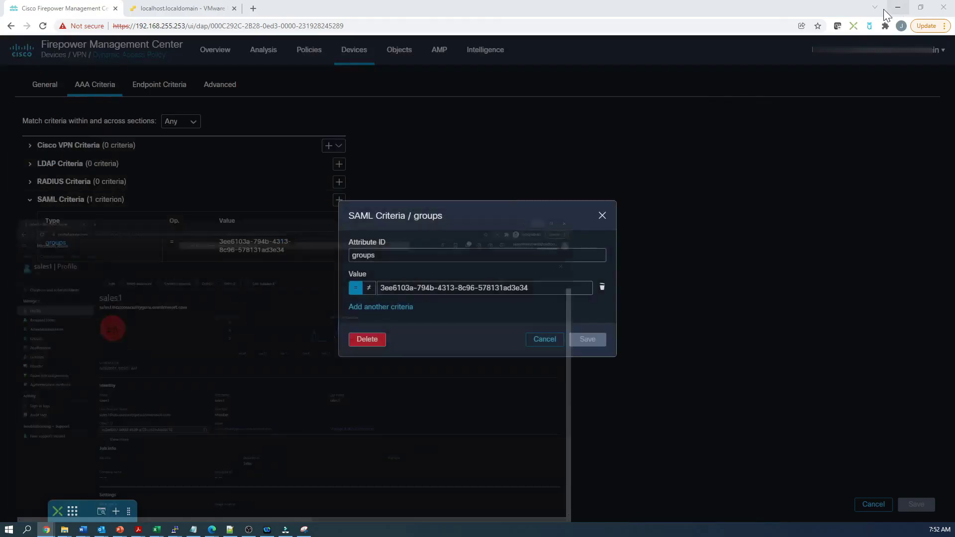
{"action": "left_click", "coordinate": [546, 340]}
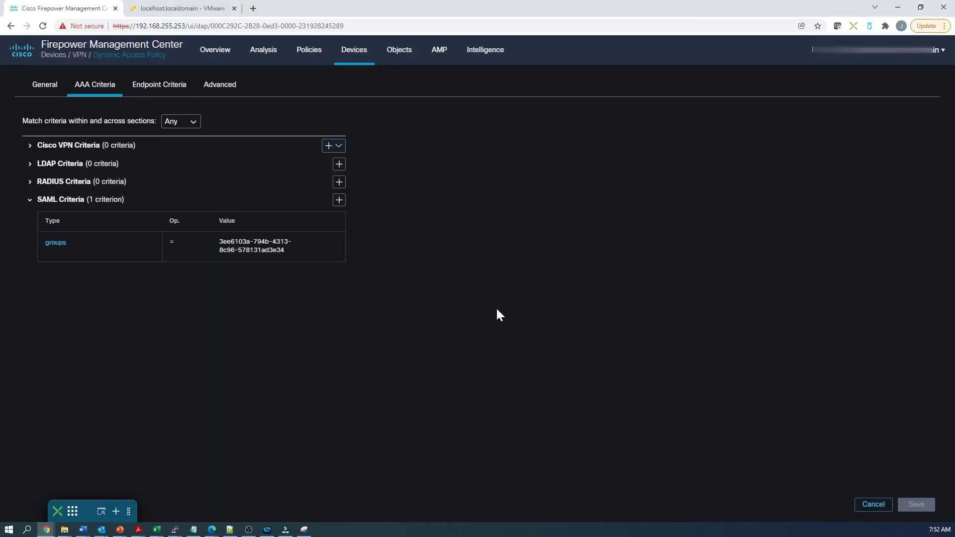
{"action": "right_click", "coordinate": [403, 53]}
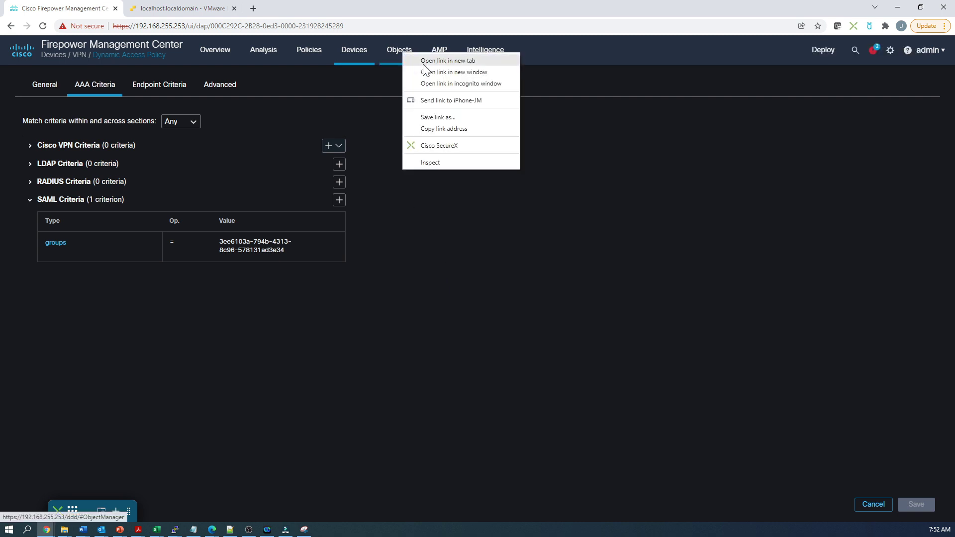
{"action": "left_click", "coordinate": [425, 62]}
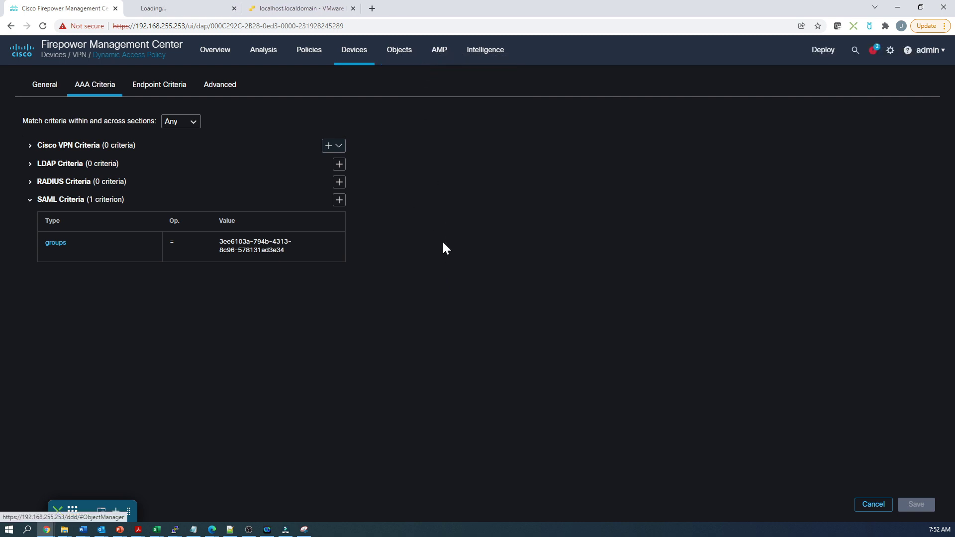
{"action": "left_click", "coordinate": [180, 5]}
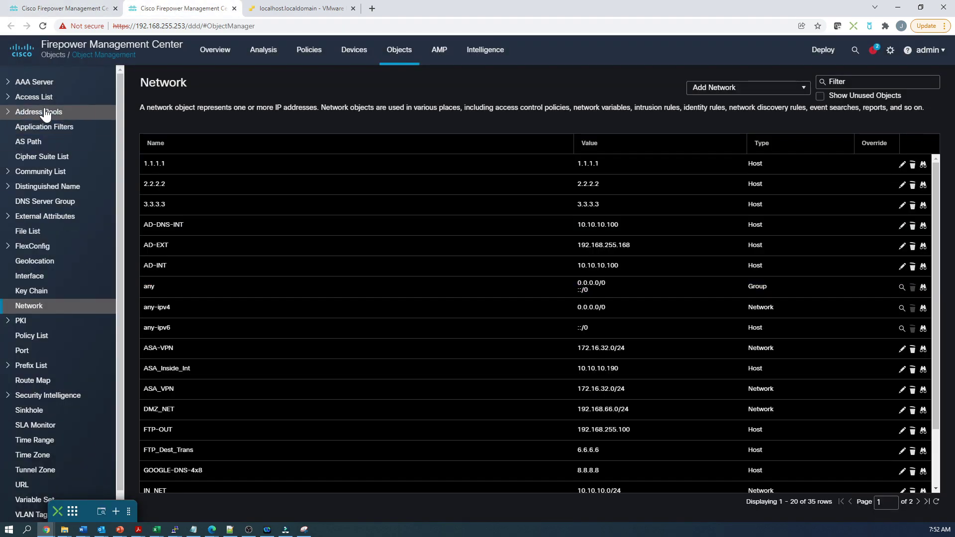
Review Sales-ACL's extended access list rule blocking VPN_NET to GOOGLE-DNS-4x8, then cancel.
{"action": "left_click", "coordinate": [36, 97]}
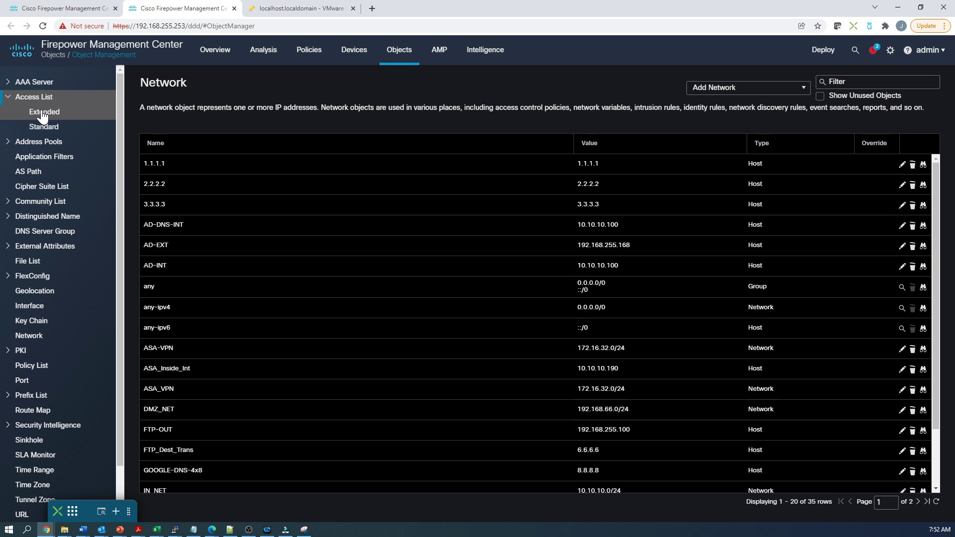
{"action": "left_click", "coordinate": [42, 113]}
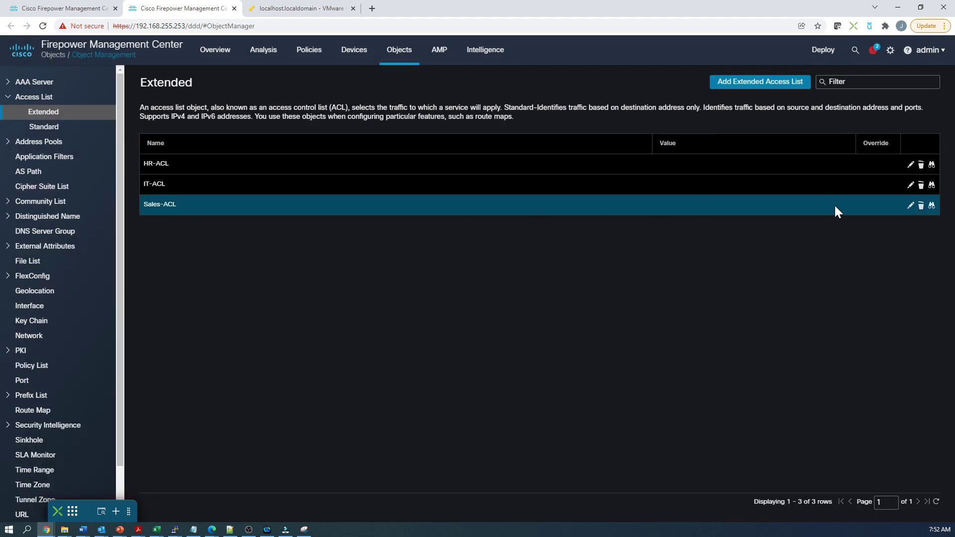
{"action": "left_click", "coordinate": [910, 207]}
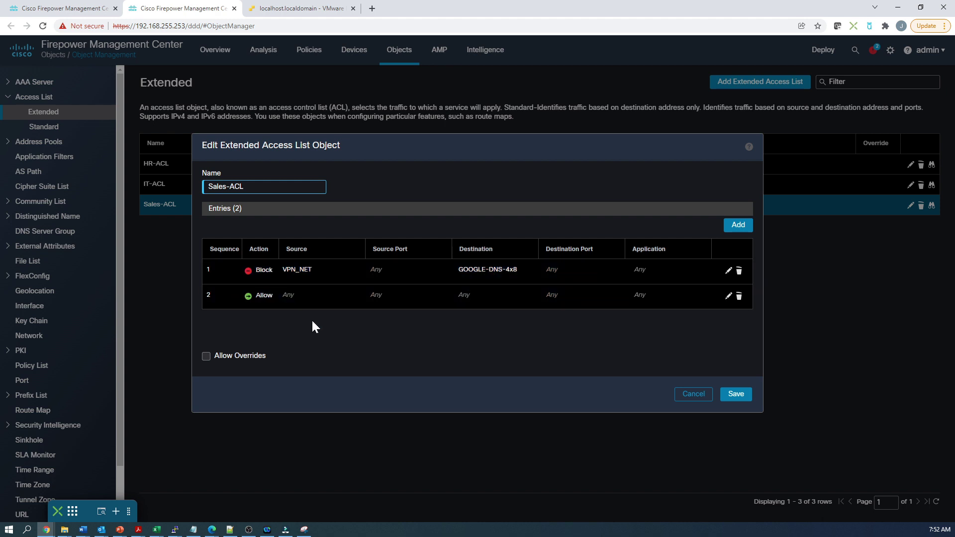
{"action": "left_click", "coordinate": [689, 396]}
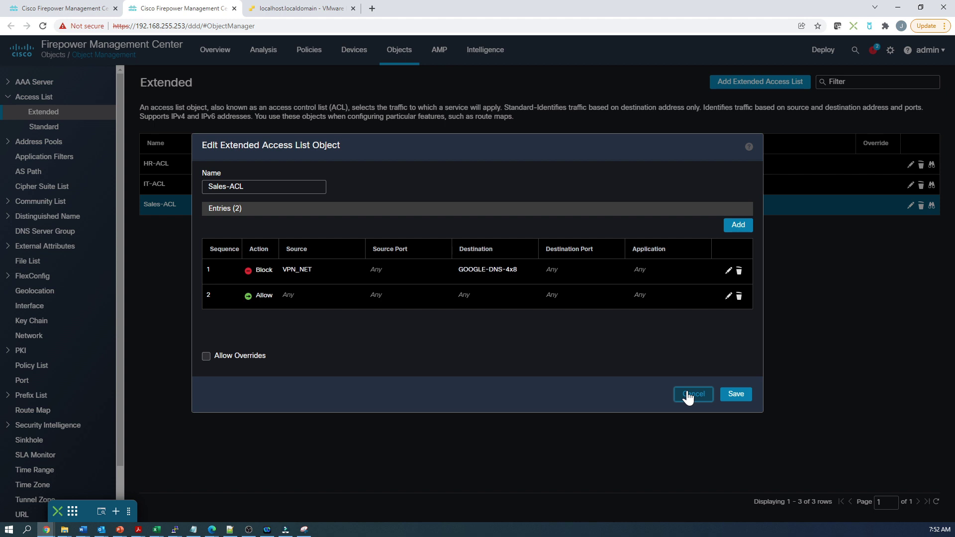
{"action": "left_click", "coordinate": [689, 396]}
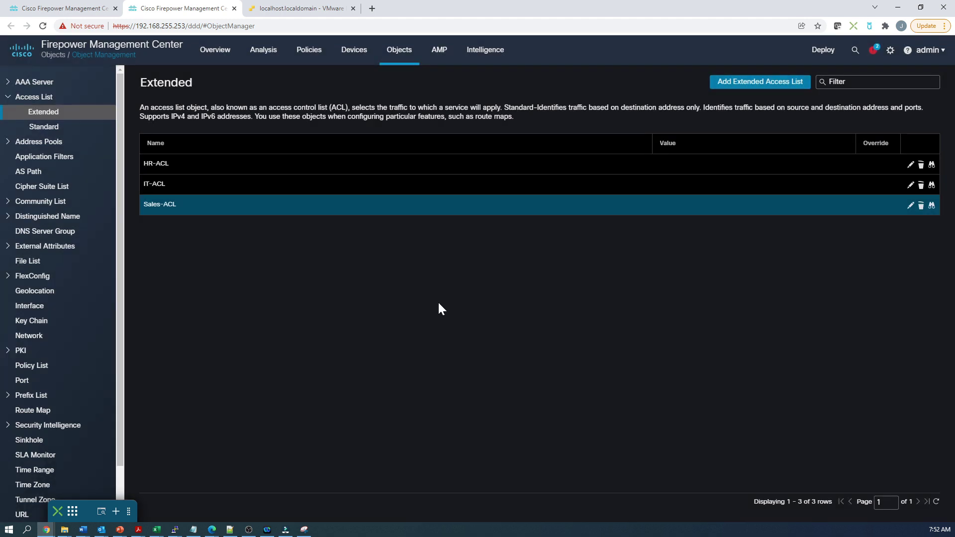
Back in FTD-DAP, check IT-DAP's SAML department criterion equals IT, leaving it unchanged.
{"action": "left_click", "coordinate": [64, 8]}
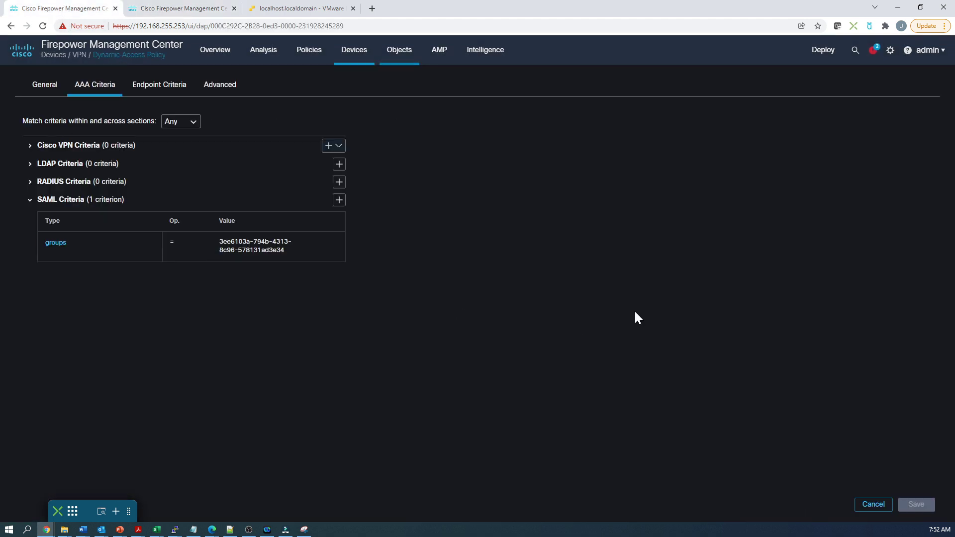
{"action": "left_click", "coordinate": [871, 507]}
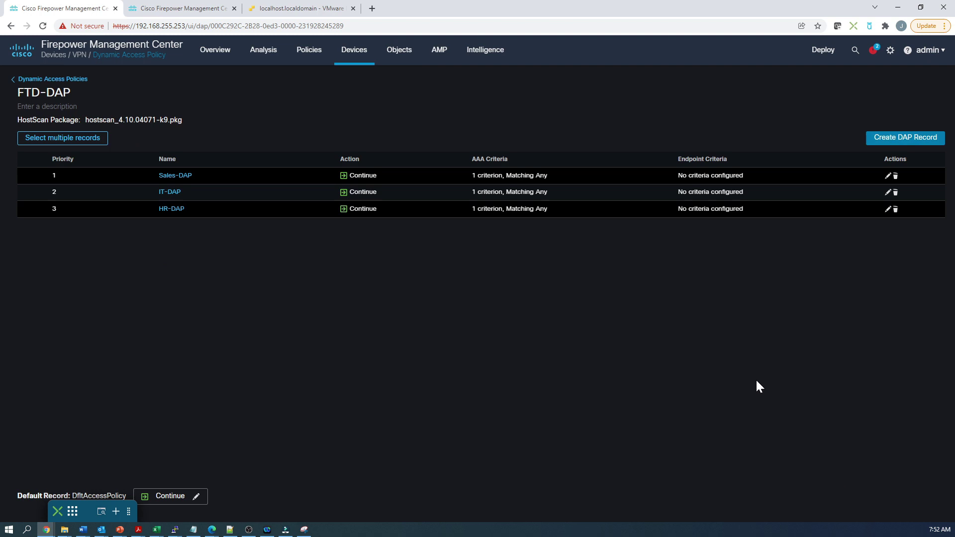
{"action": "left_click", "coordinate": [169, 192]}
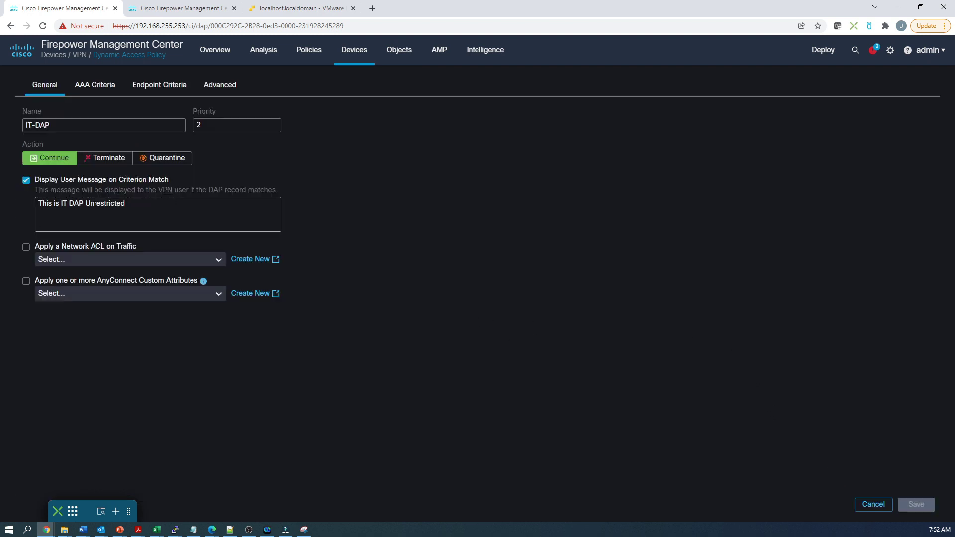
{"action": "left_click", "coordinate": [95, 86]}
{"action": "left_click", "coordinate": [62, 242]}
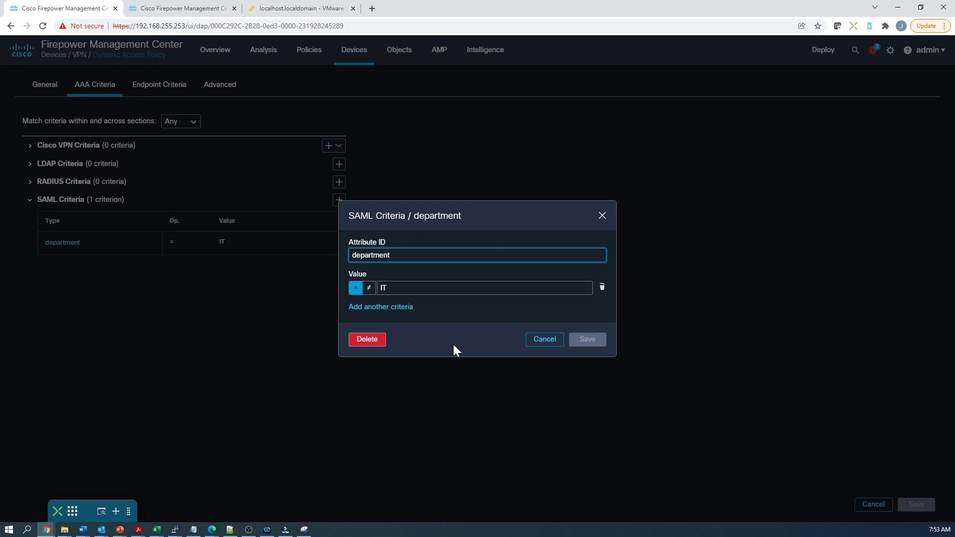
{"action": "left_click", "coordinate": [536, 341]}
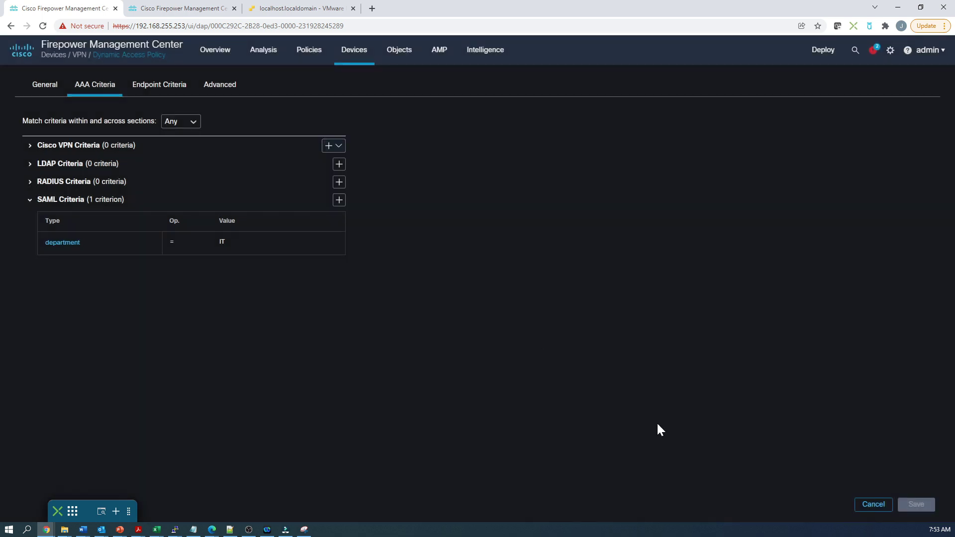
{"action": "left_click", "coordinate": [874, 505]}
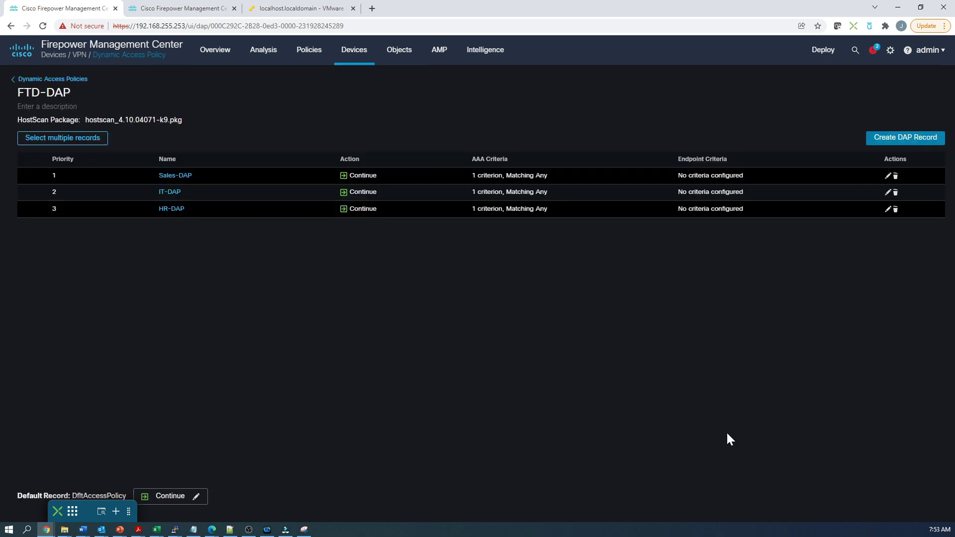
Check that HR-DAP's AAA criteria match on department HR.
{"action": "left_click", "coordinate": [171, 209]}
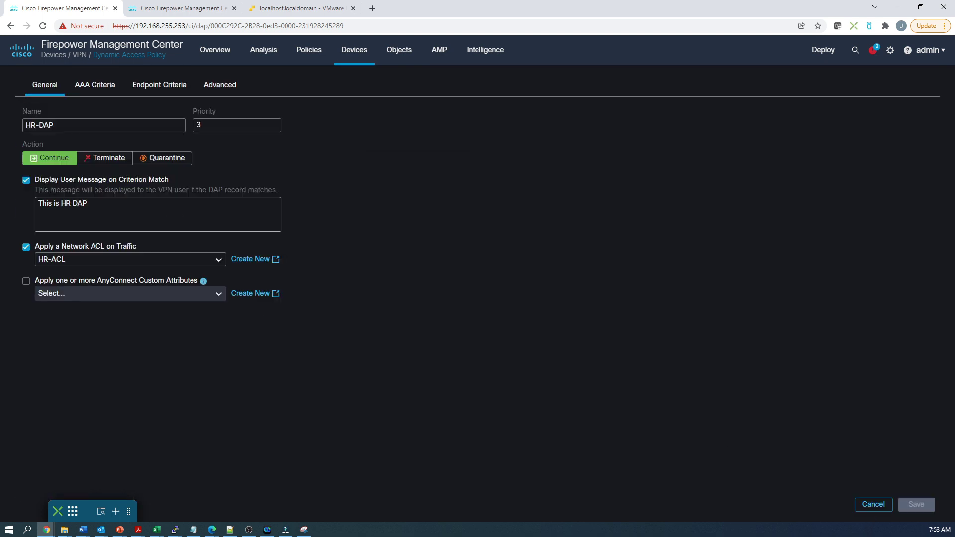
{"action": "left_click", "coordinate": [94, 93]}
{"action": "left_click", "coordinate": [59, 249]}
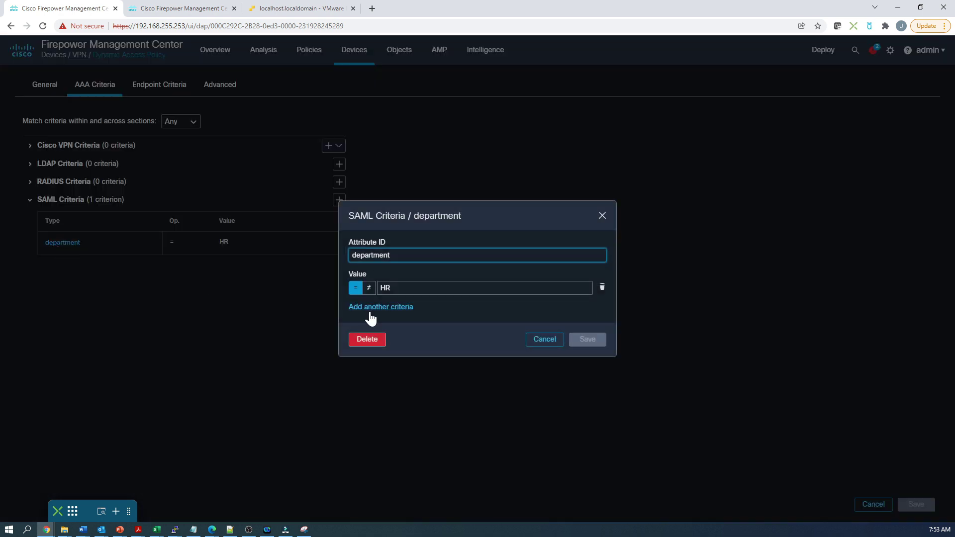
{"action": "left_click", "coordinate": [537, 343]}
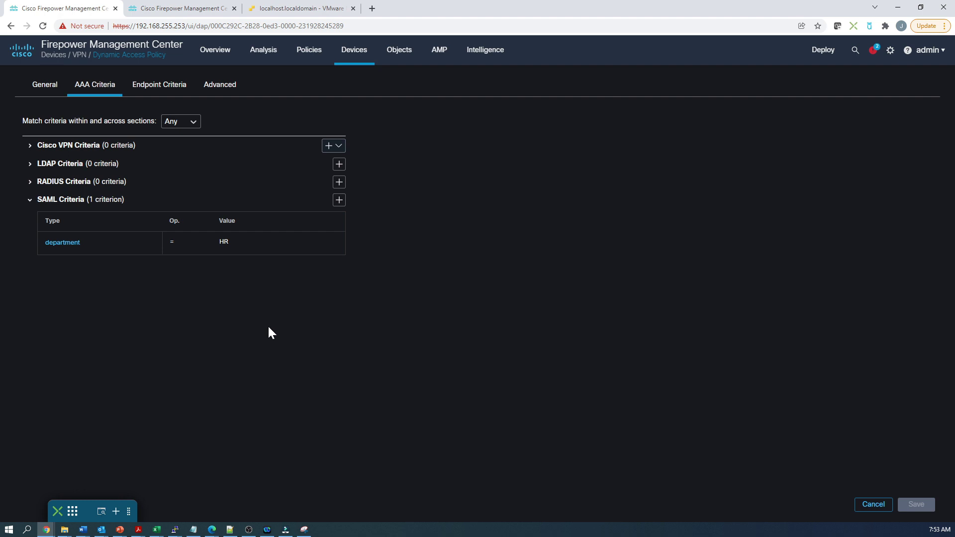
Review HR-ACL unchanged: deny VPN_NET to 1.1.1.1, then permit any.
{"action": "left_click", "coordinate": [160, 10]}
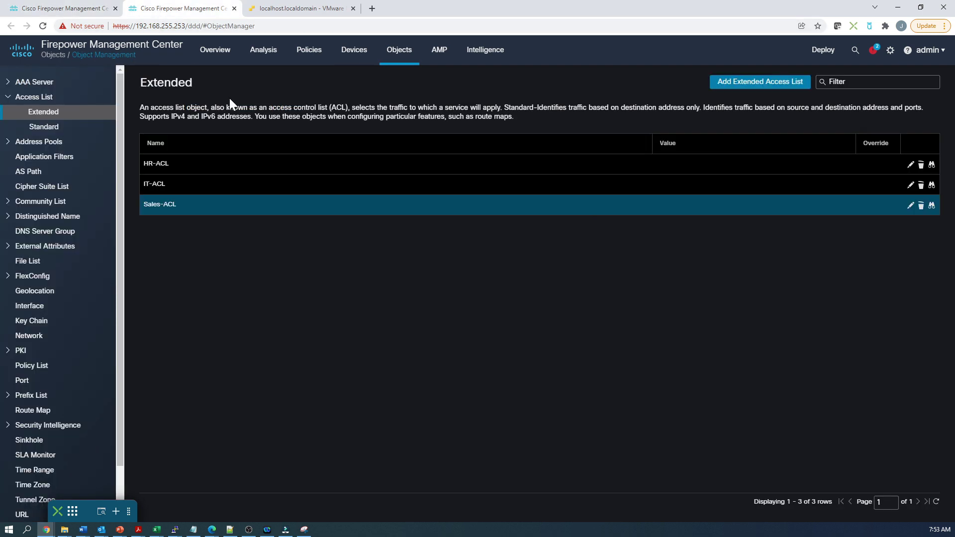
{"action": "left_click", "coordinate": [152, 165]}
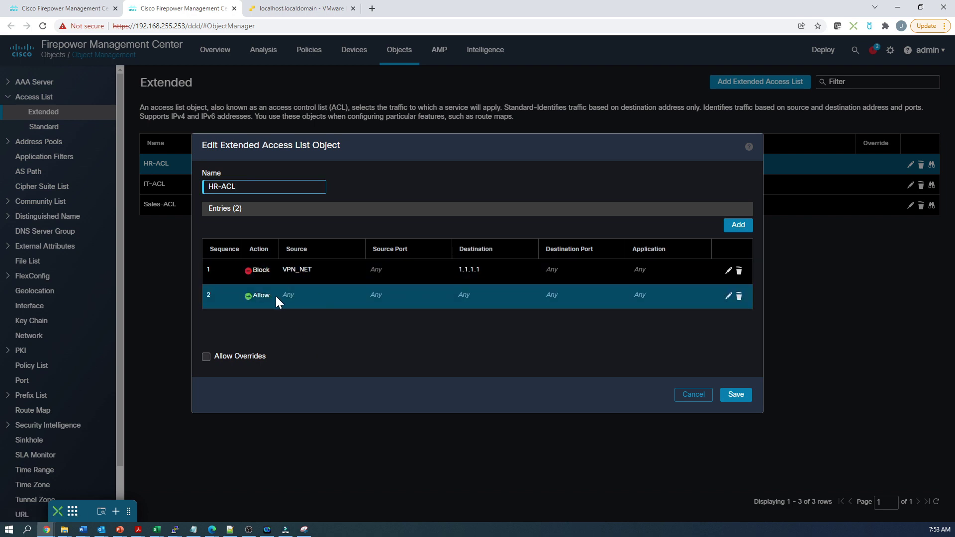
{"action": "left_click", "coordinate": [691, 398]}
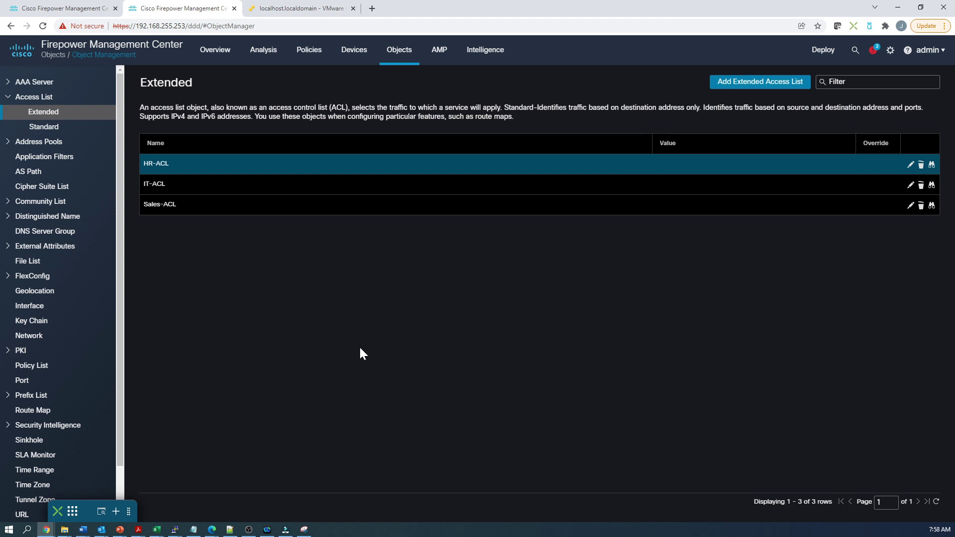
Confirm the Azure-MFA remote access VPN keeps FTD-DAP, then open Analysis > Users > Active Sessions.
{"action": "left_click", "coordinate": [353, 52]}
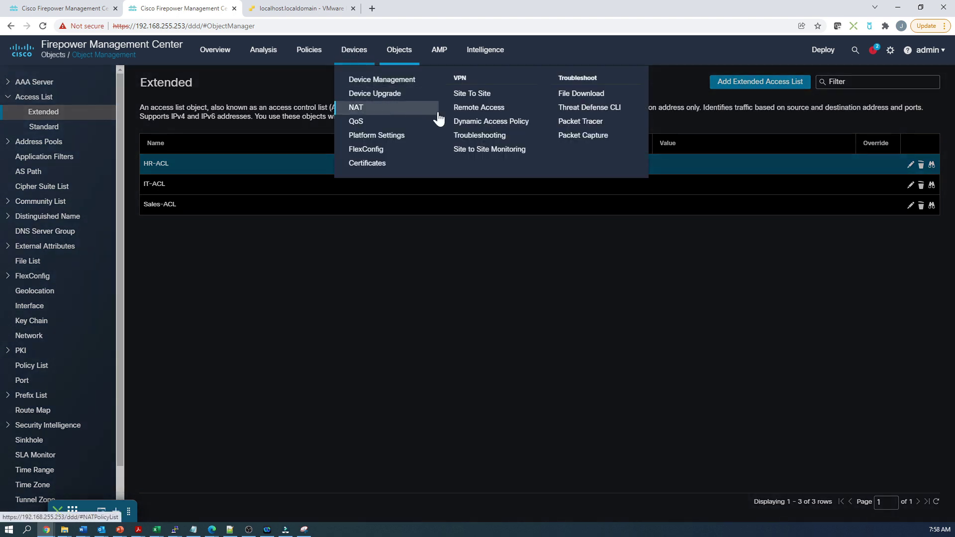
{"action": "left_click", "coordinate": [457, 109]}
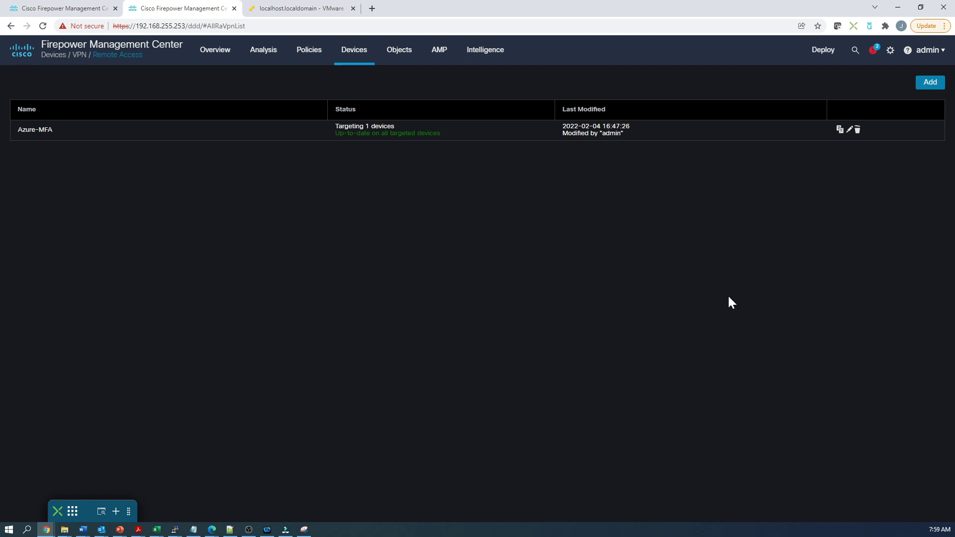
{"action": "left_click", "coordinate": [850, 130]}
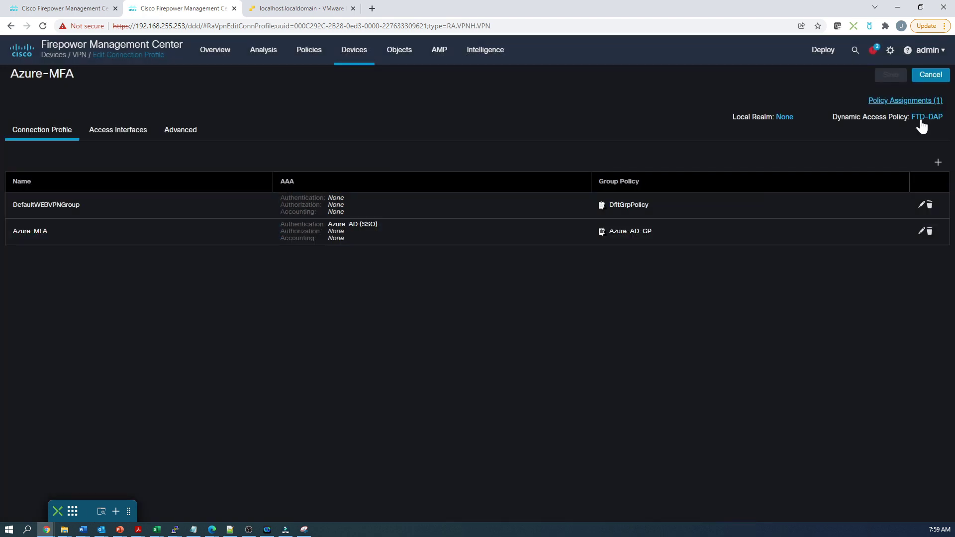
{"action": "left_click", "coordinate": [922, 119]}
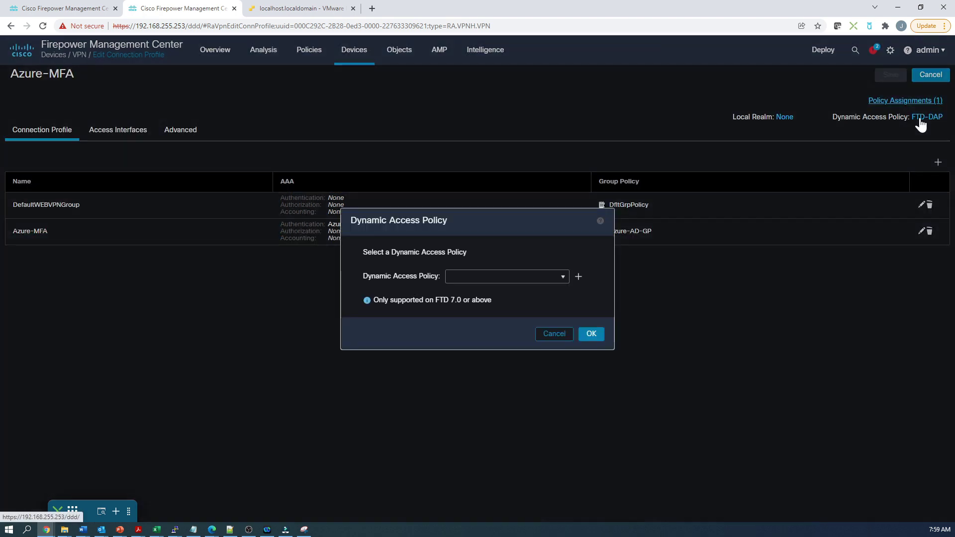
{"action": "left_click", "coordinate": [561, 282]}
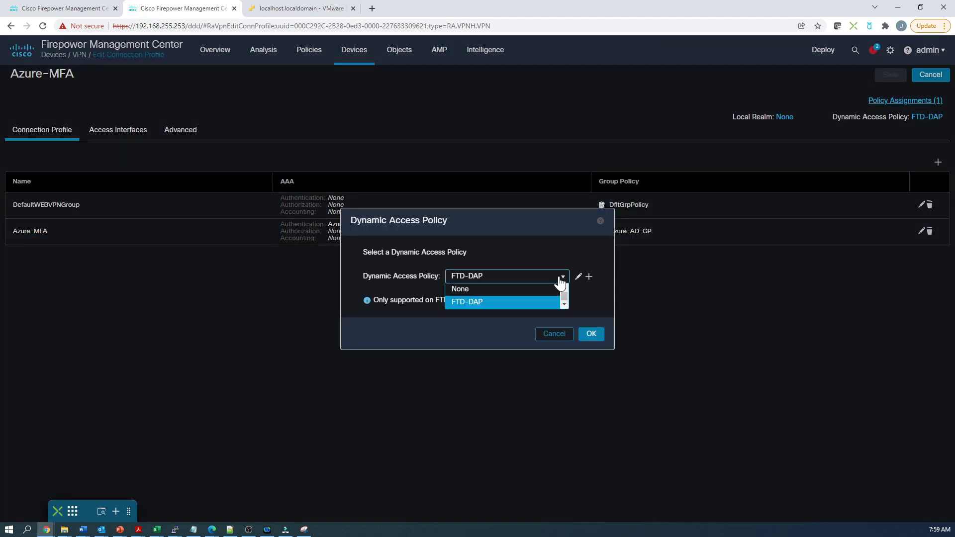
{"action": "left_click", "coordinate": [542, 281]}
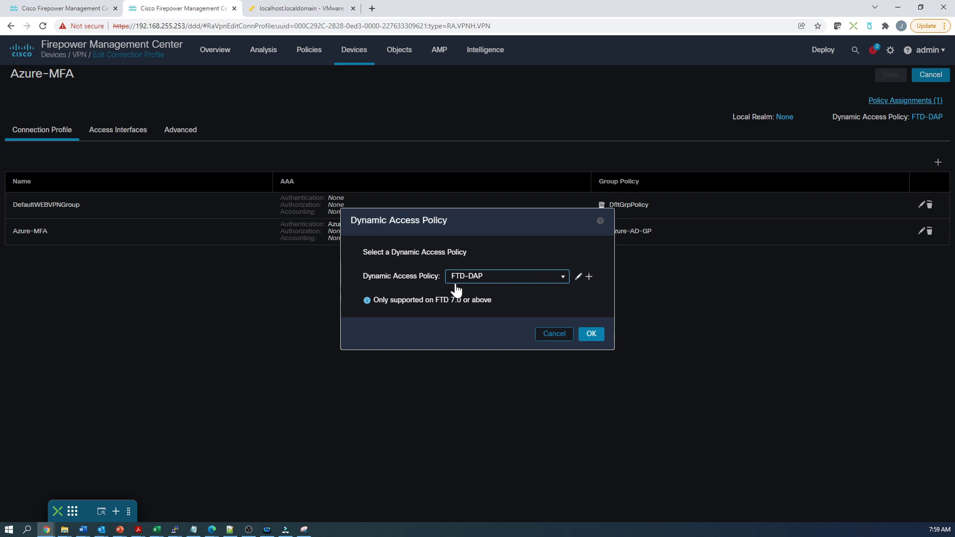
{"action": "left_click", "coordinate": [547, 334]}
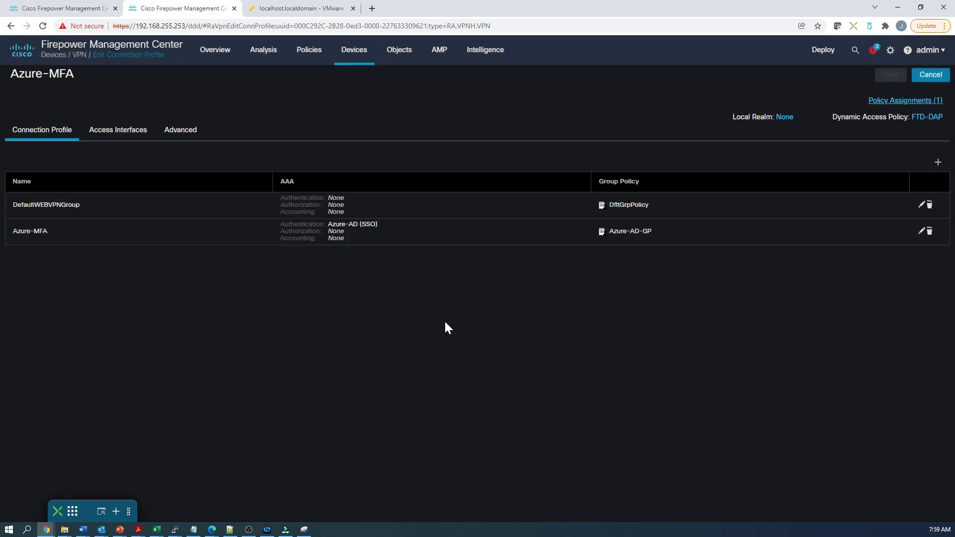
{"action": "mouse_move", "coordinate": [267, 59]}
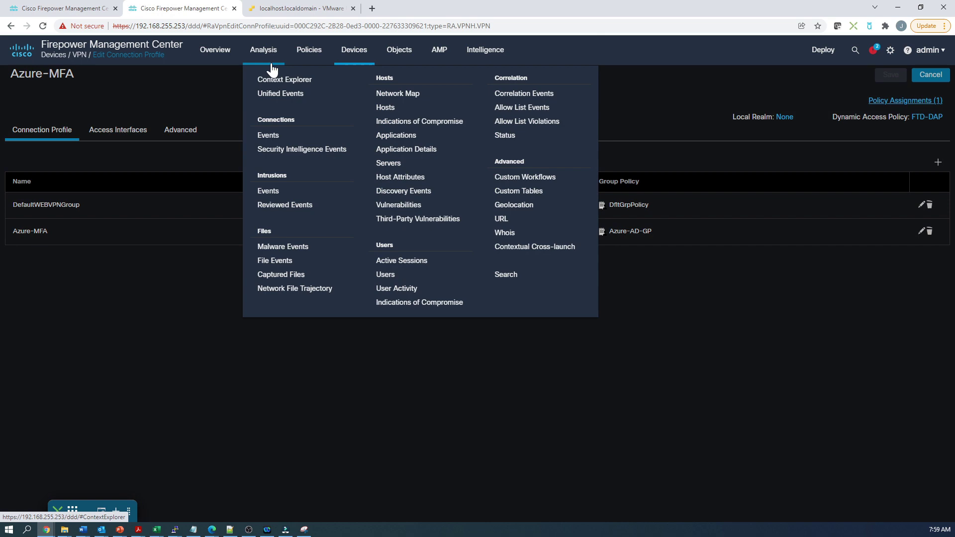
{"action": "left_click", "coordinate": [385, 264]}
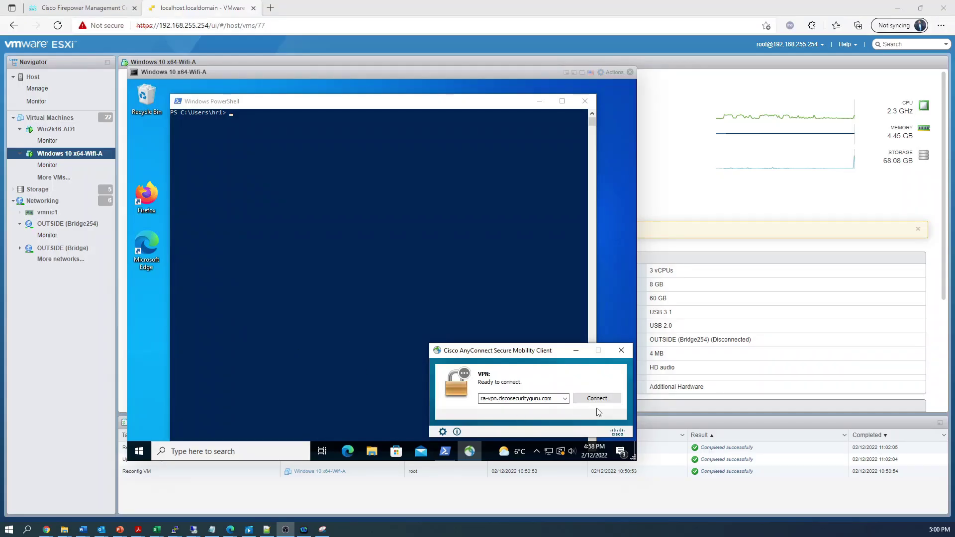
Connect AnyConnect to ra-vpn.ciscosecurityguru.com and sign in with the HR test user's e-mail and password.
{"action": "left_click", "coordinate": [601, 399]}
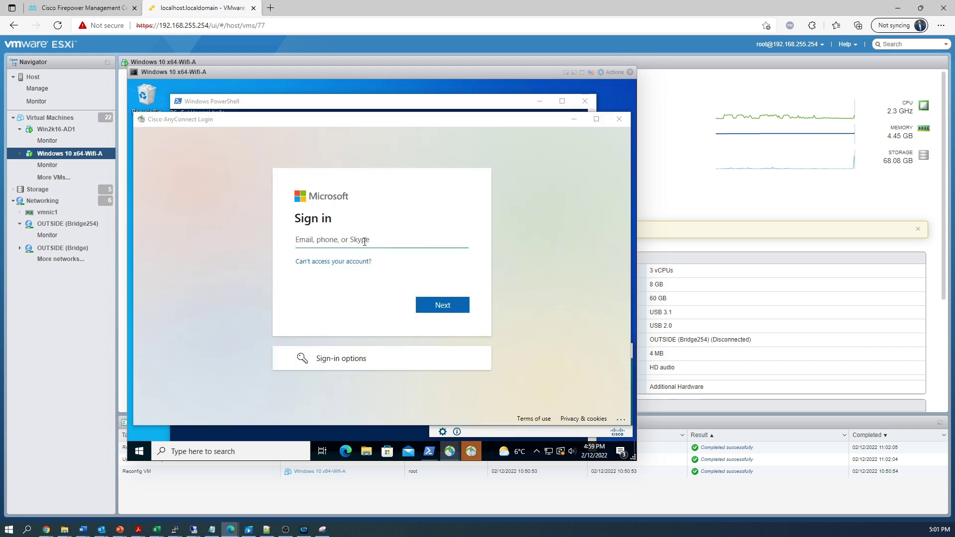
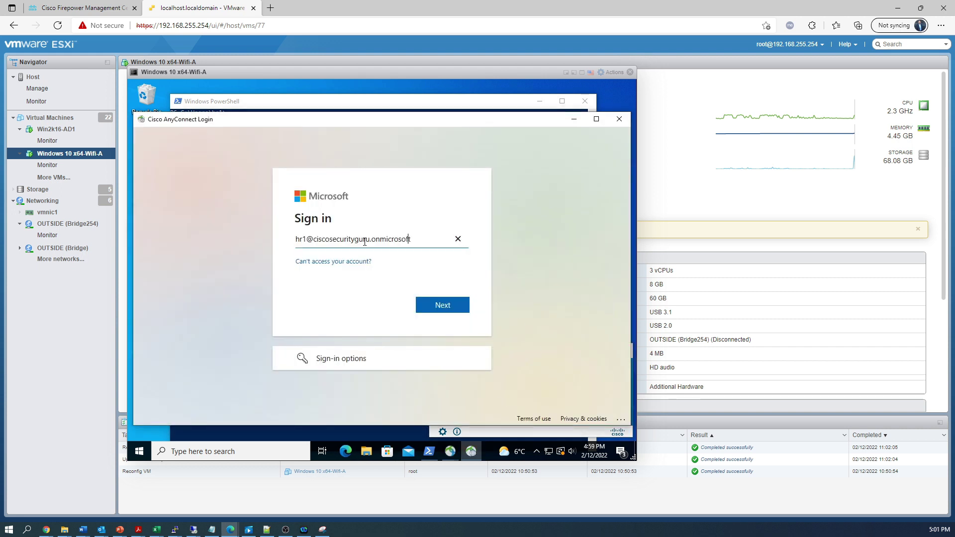
{"action": "key", "text": "Return"}
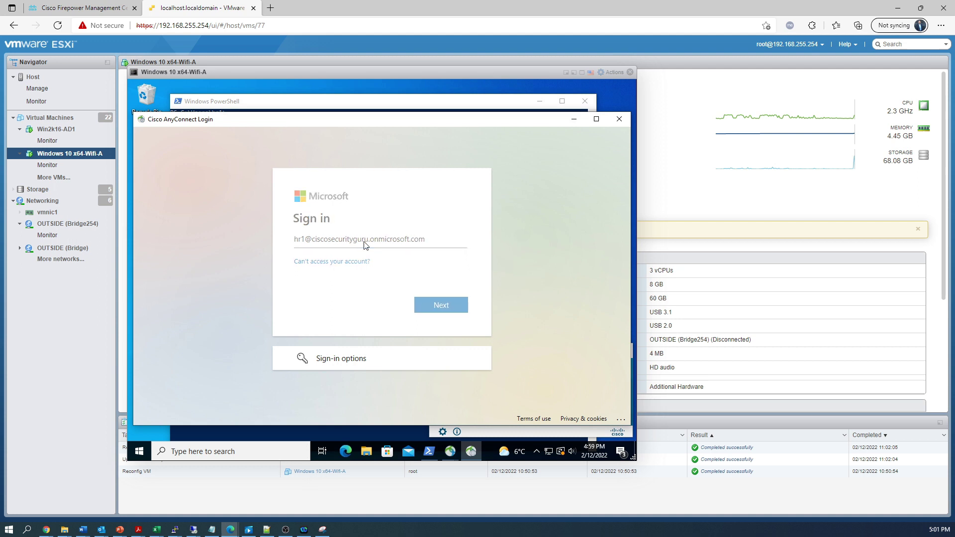
{"action": "type", "text": "•••••••••"}
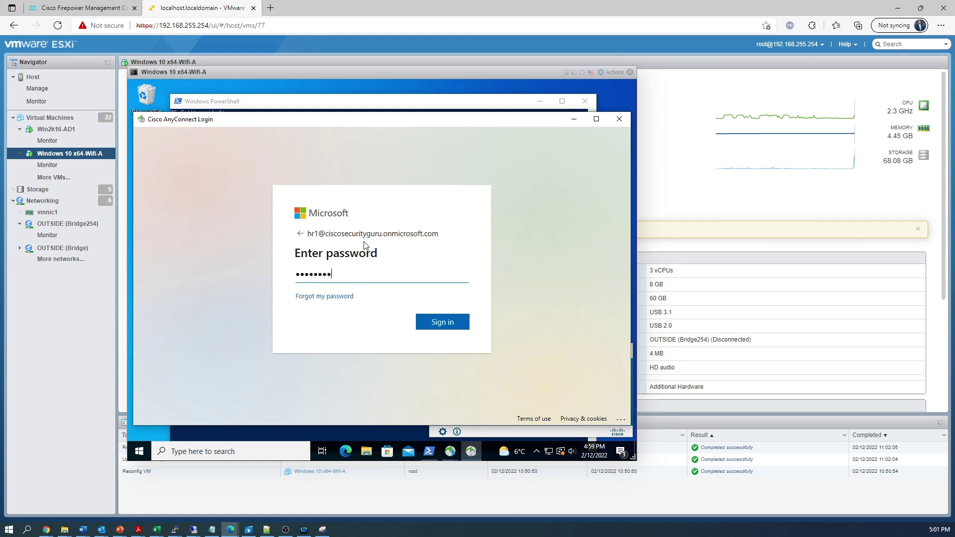
{"action": "key", "text": "Tab"}
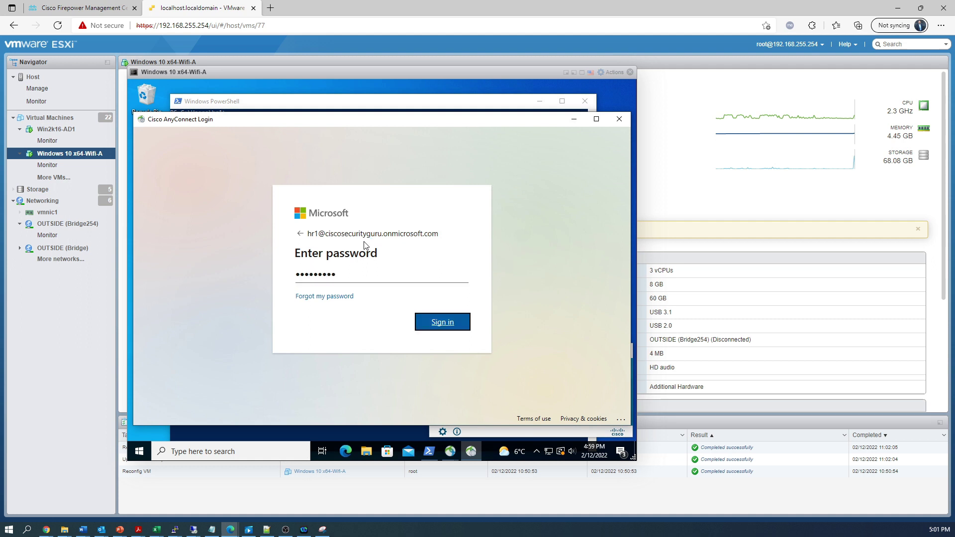
{"action": "key", "text": "Return"}
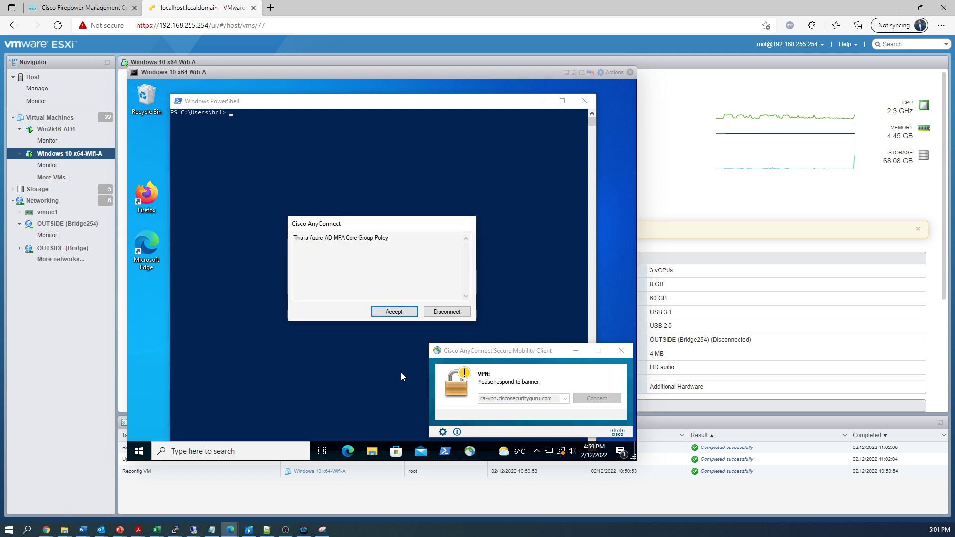
Accept the group policy banner, dismiss the HR DAP notice, and start a ping in PowerShell.
{"action": "left_click", "coordinate": [389, 312]}
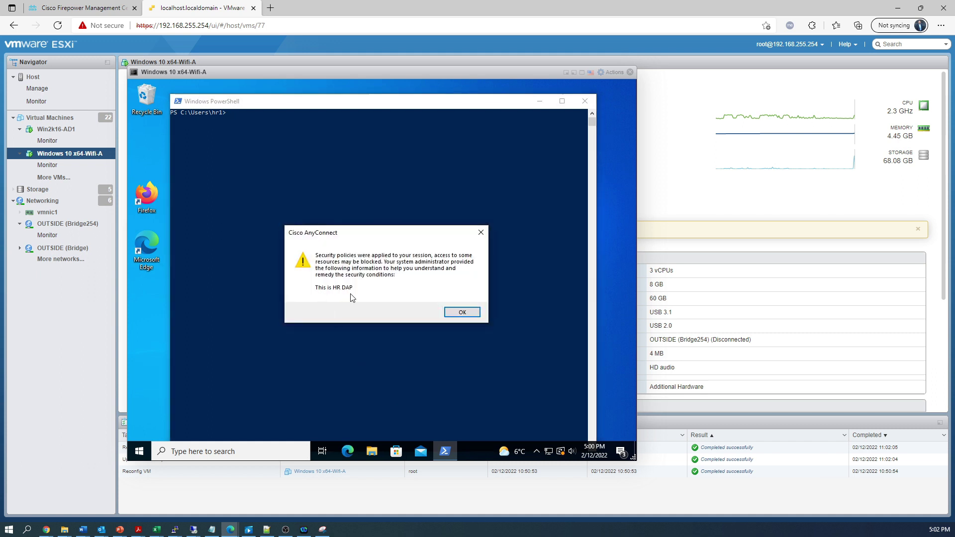
{"action": "left_click", "coordinate": [460, 313]}
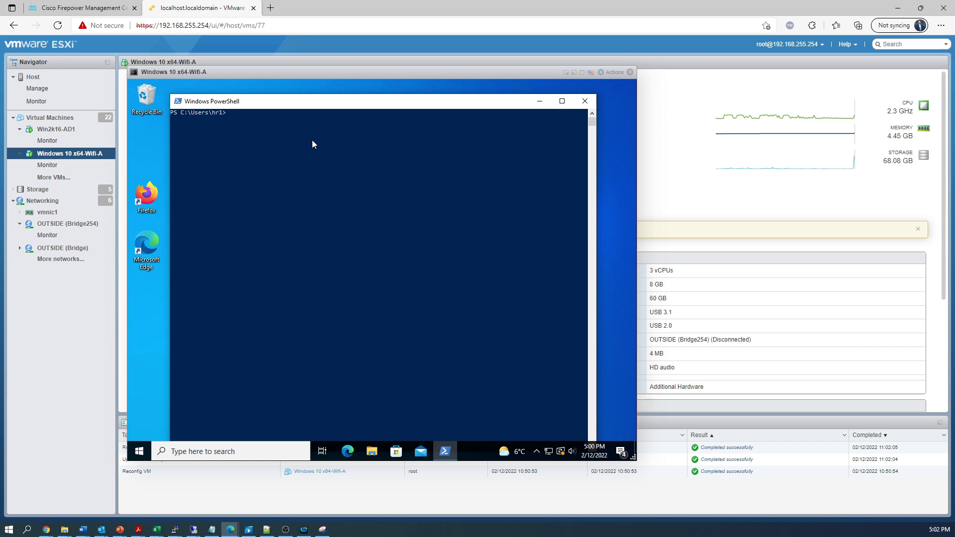
{"action": "type", "text": "p"}
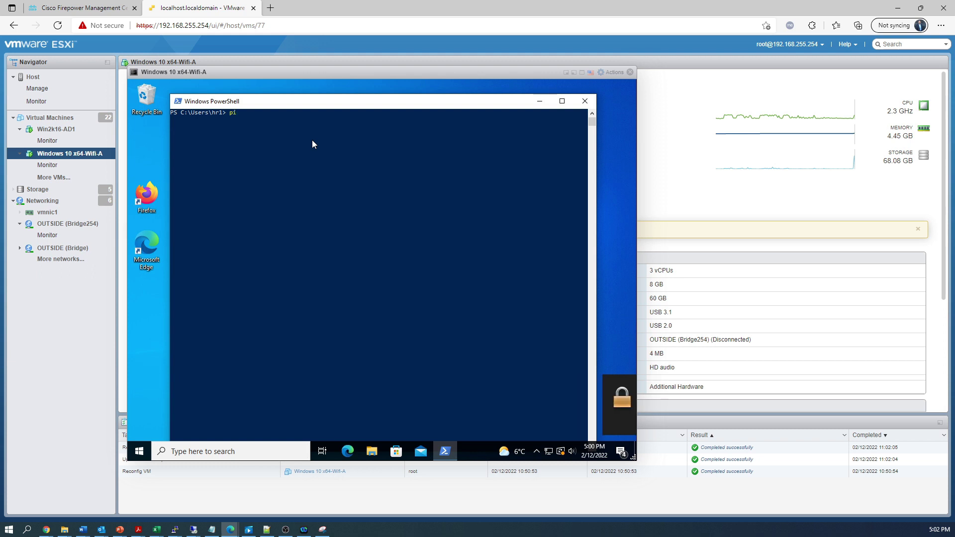
{"action": "type", "text": "i"}
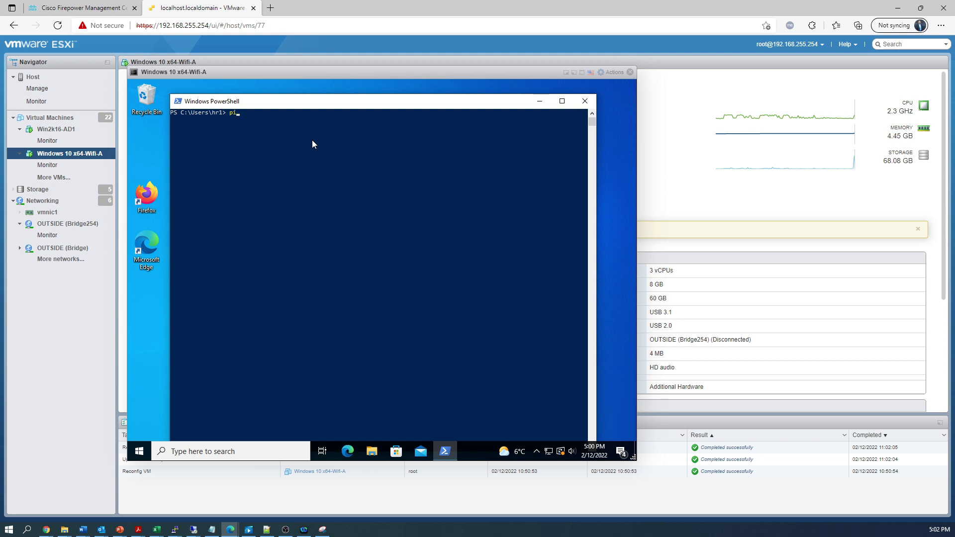
{"action": "type", "text": "ng 1.1.1.1"}
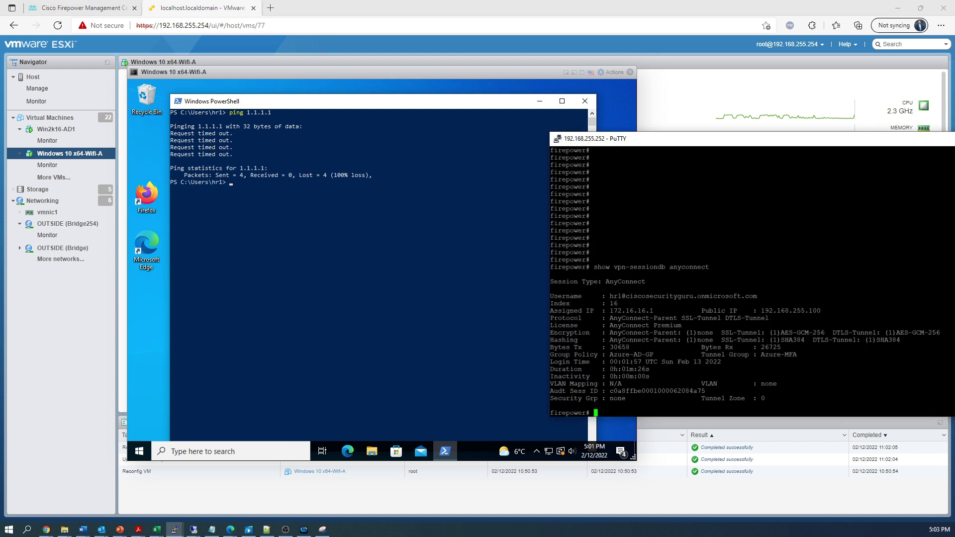
Run 'show access-list | grep HR' in PuTTY and check the 1.1.1.1 deny's 4 hits.
{"action": "type", "text": "show acc"}
{"action": "type", "text": "ess"}
{"action": "type", "text": "-list "}
{"action": "type", "text": "| grep "}
{"action": "type", "text": "IT"}
{"action": "key", "text": "BackSpace"}
{"action": "key", "text": "BackSpace"}
{"action": "type", "text": "HR"}
{"action": "key", "text": "Return"}
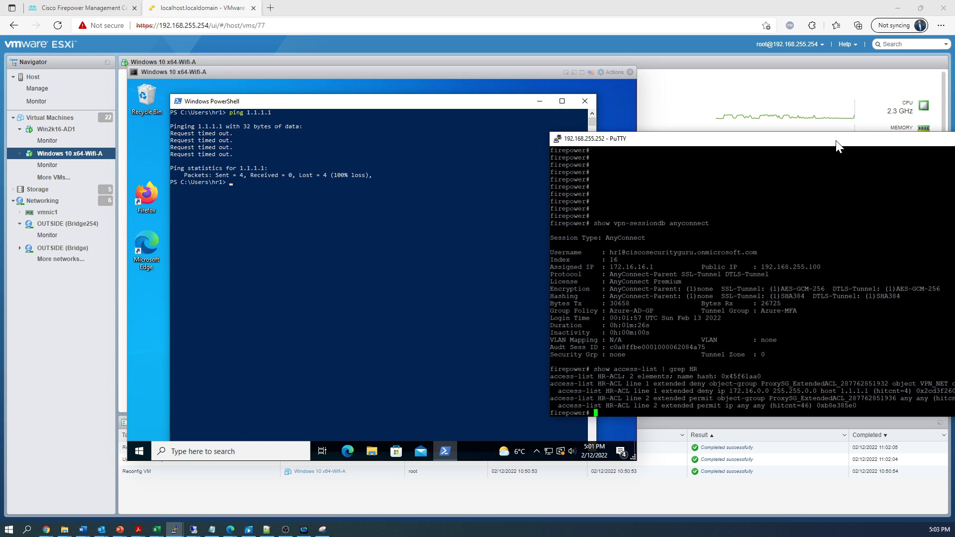
{"action": "left_click_drag", "start_coordinate": [836, 142], "coordinate": [726, 134]}
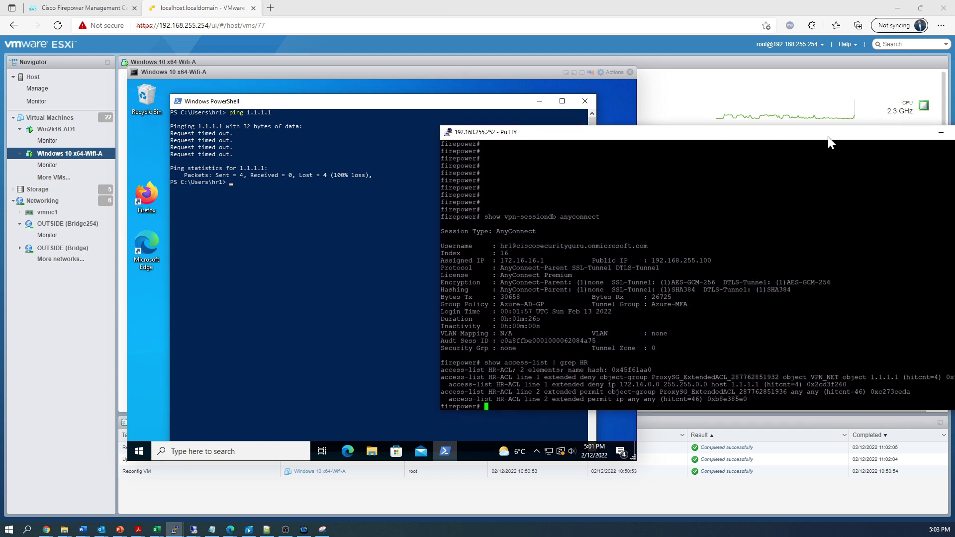
{"action": "left_click_drag", "start_coordinate": [828, 136], "coordinate": [779, 136]}
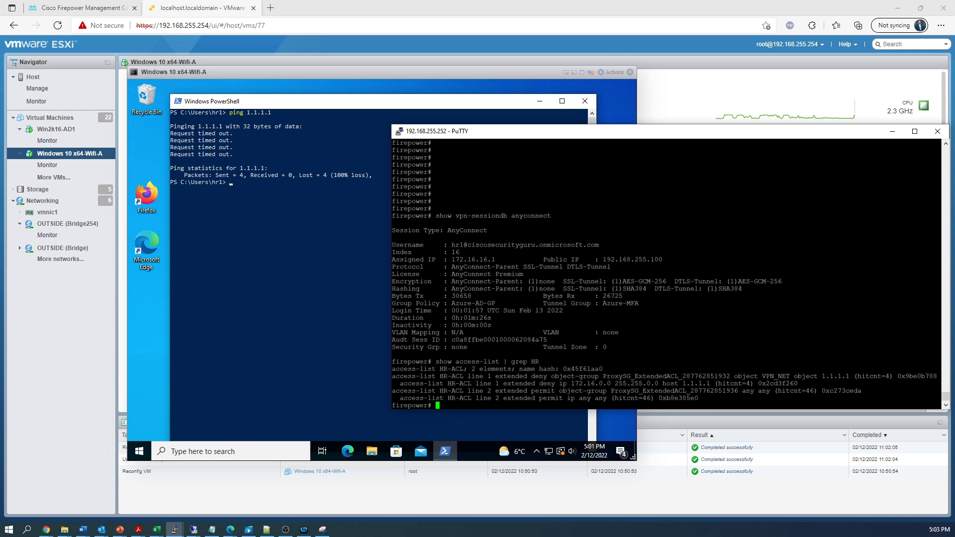
{"action": "double_click", "coordinate": [888, 376]}
{"action": "left_click", "coordinate": [321, 224]}
{"action": "key", "text": "Escape"}
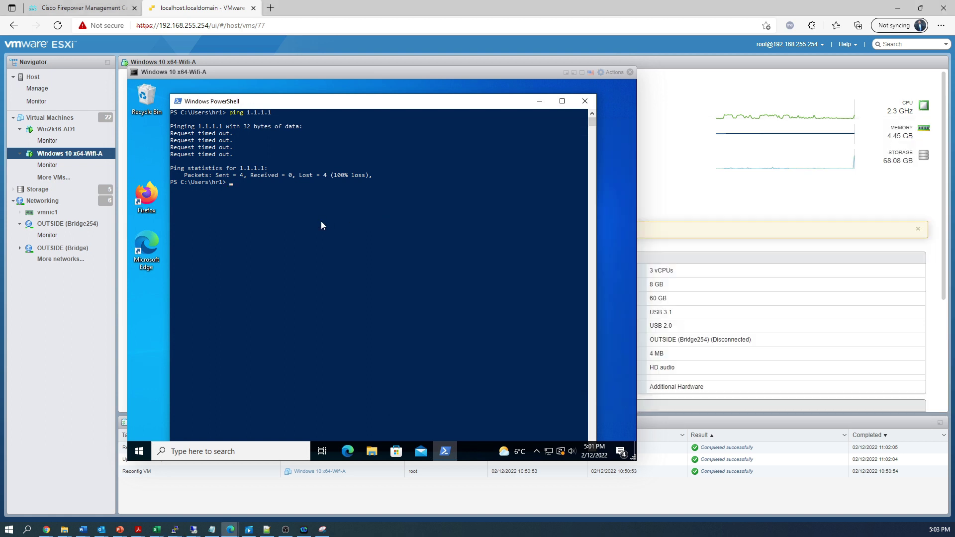
{"action": "type", "text": "ping www.google.ca"}
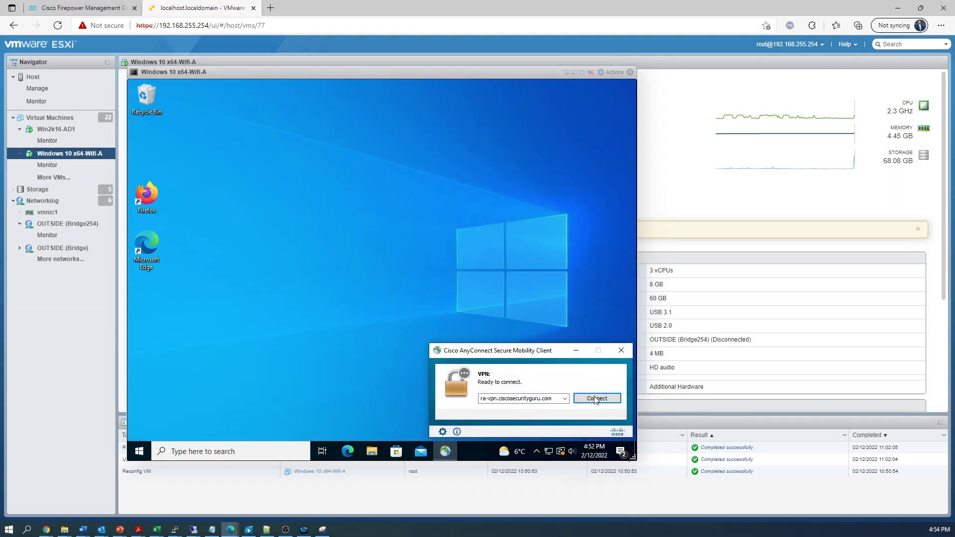
Connect AnyConnect as the IT test user with e-mail and password, stay signed in, and accept the banner.
{"action": "key", "text": "Return"}
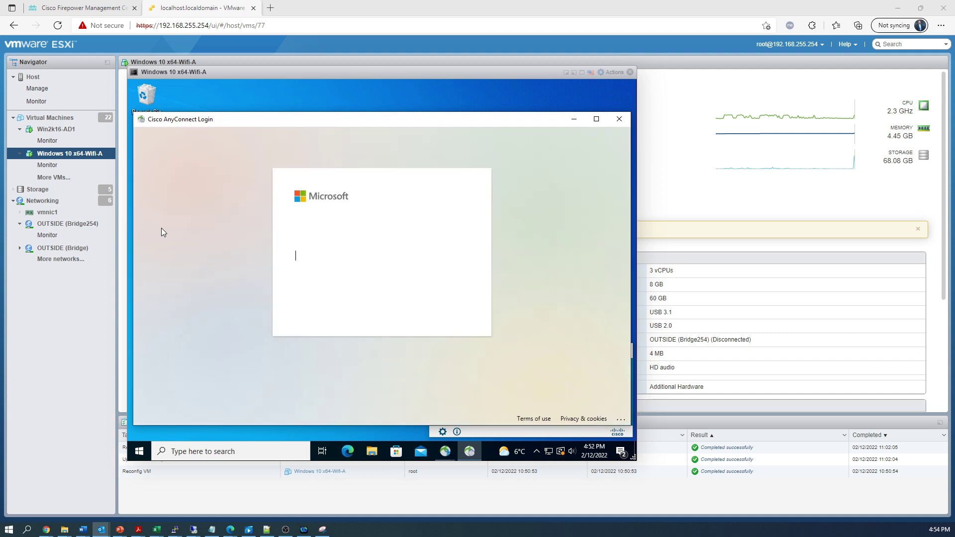
{"action": "left_click", "coordinate": [303, 240]}
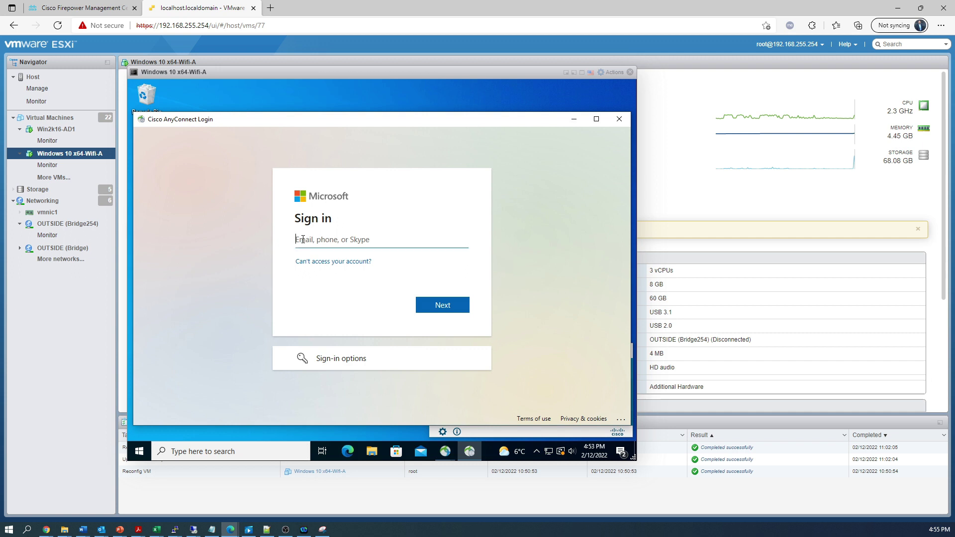
{"action": "key", "text": "ctrl+v"}
{"action": "key", "text": "Return"}
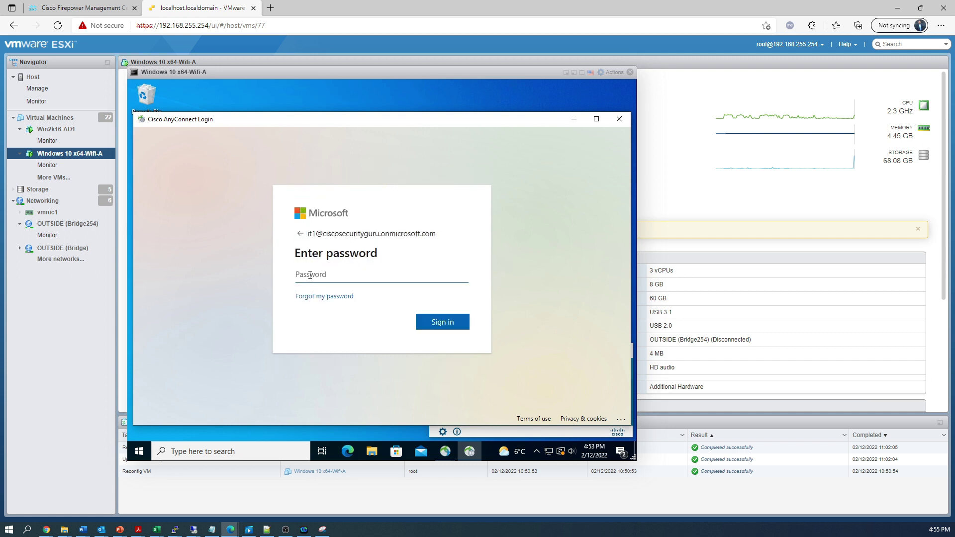
{"action": "key", "text": "ctrl+v"}
{"action": "type", "text": "•••"}
{"action": "key", "text": "Return"}
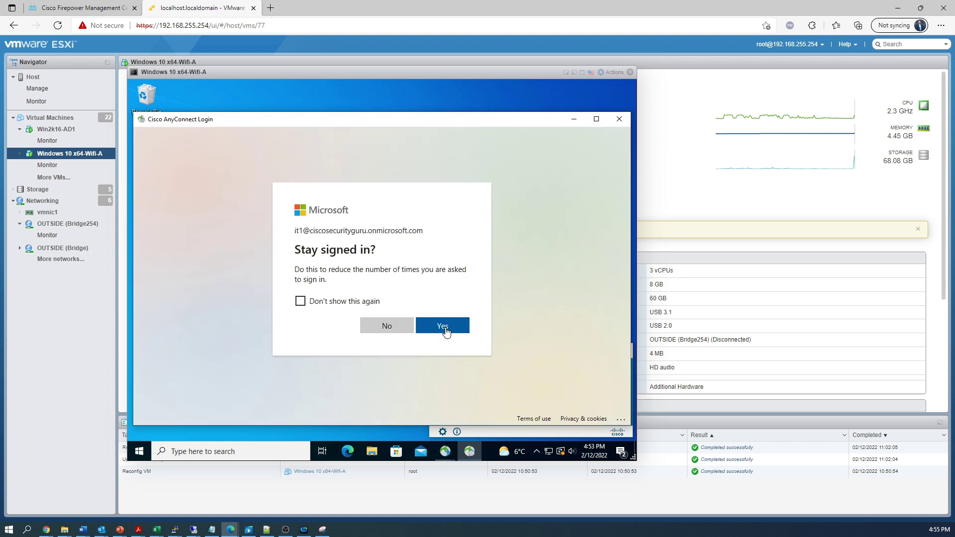
{"action": "left_click", "coordinate": [444, 326]}
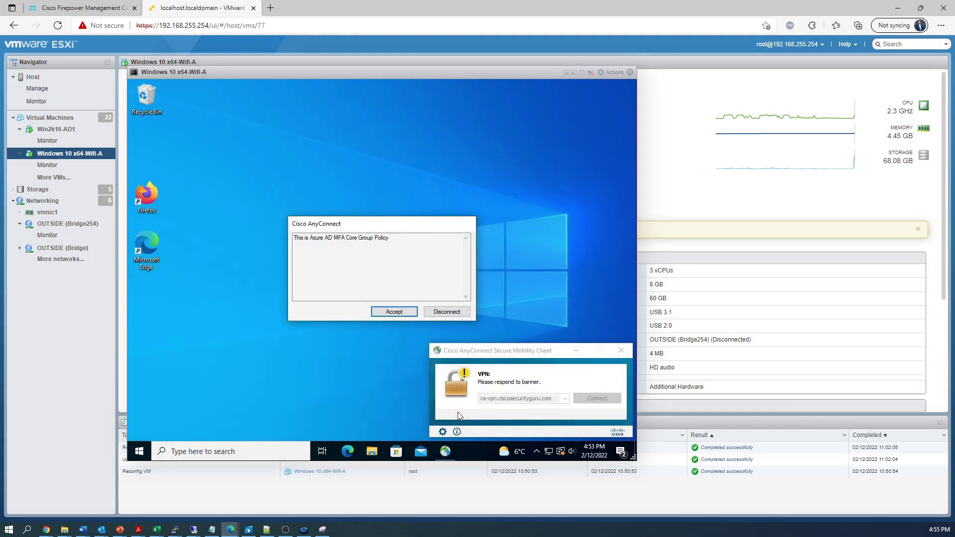
{"action": "left_click", "coordinate": [403, 311]}
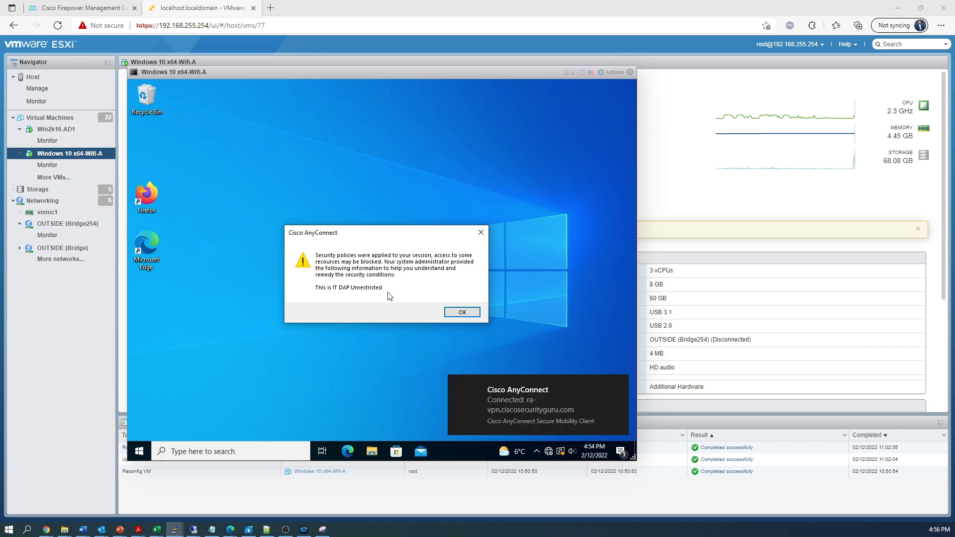
Dismiss the IT DAP Unrestricted notice and launch Windows PowerShell in the VM.
{"action": "left_click", "coordinate": [470, 314]}
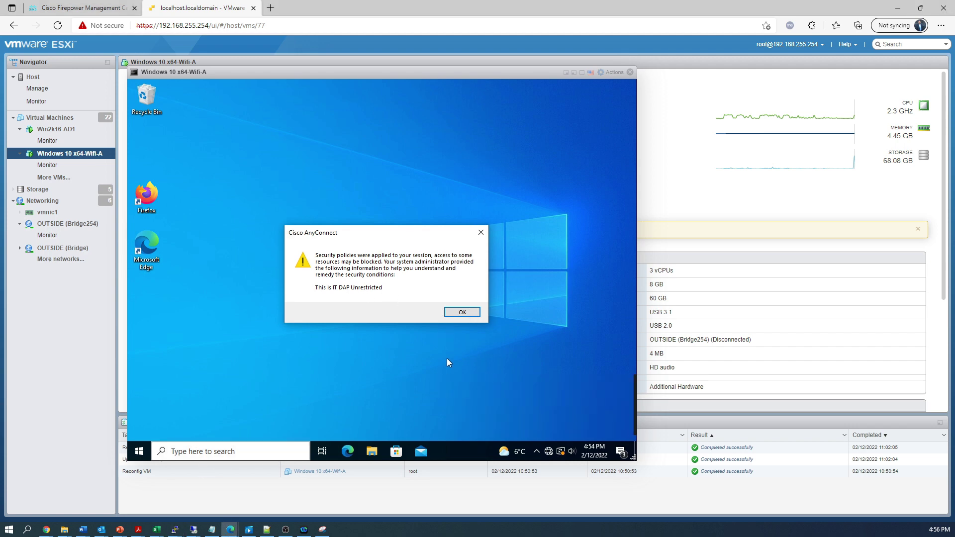
{"action": "left_click", "coordinate": [462, 312]}
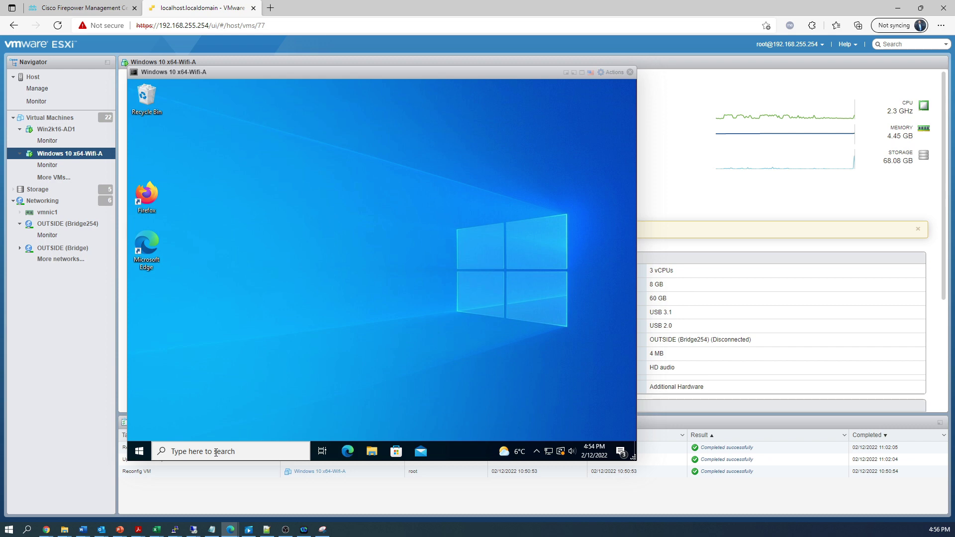
{"action": "left_click", "coordinate": [215, 453]}
{"action": "type", "text": "powershell"}
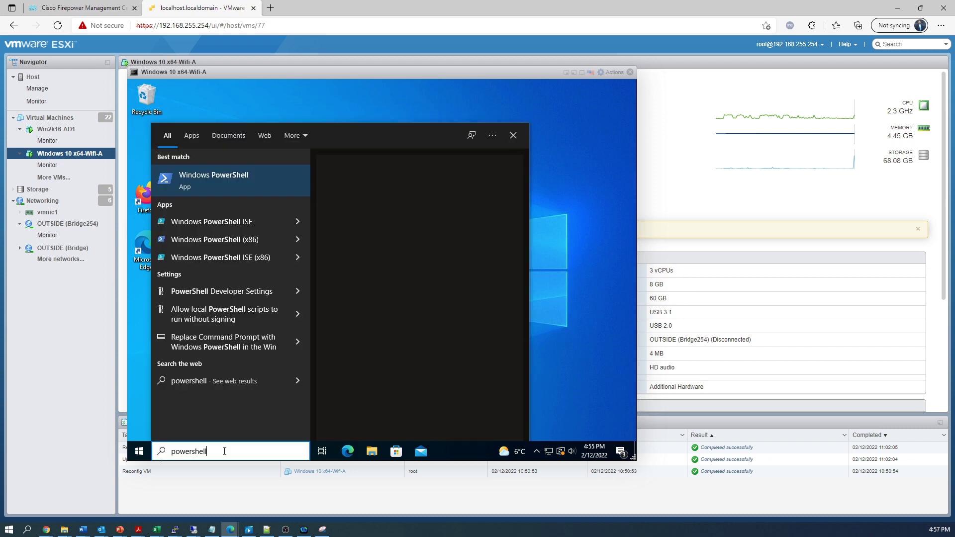
{"action": "key", "text": "Return"}
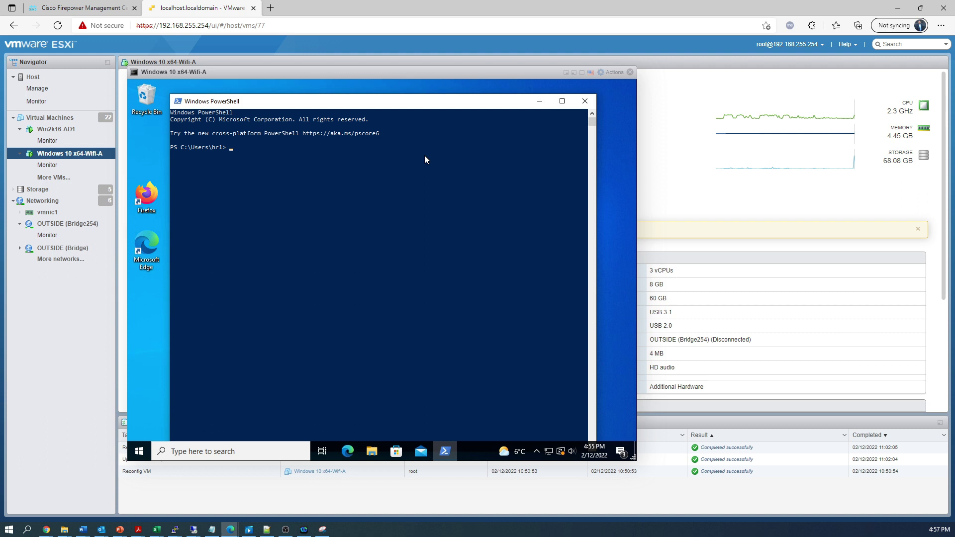
{"action": "key", "text": "Return"}
{"action": "key", "text": "Return"}
{"action": "key", "text": "Return"}
{"action": "key", "text": "Return"}
{"action": "type", "text": "ping 8.8.8.8"}
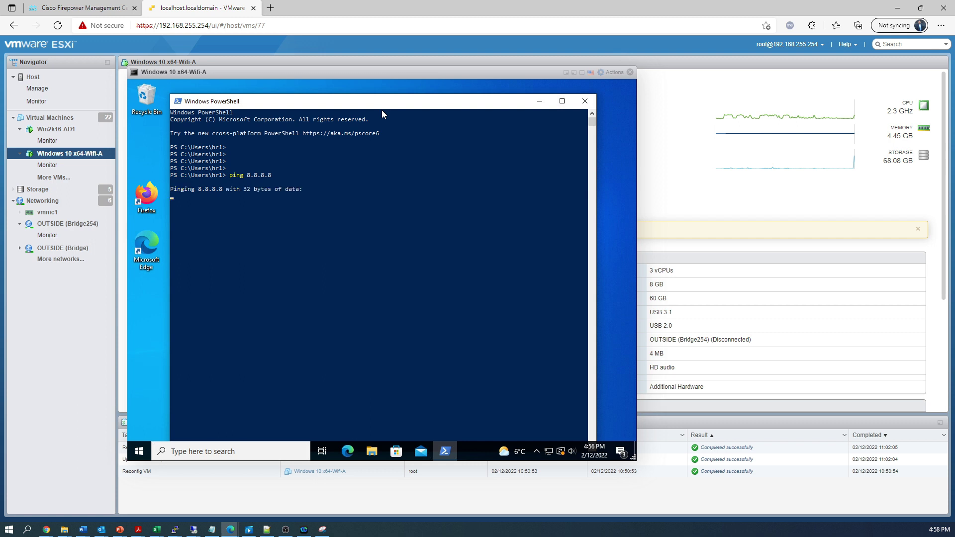
{"action": "type", "text": "ping"}
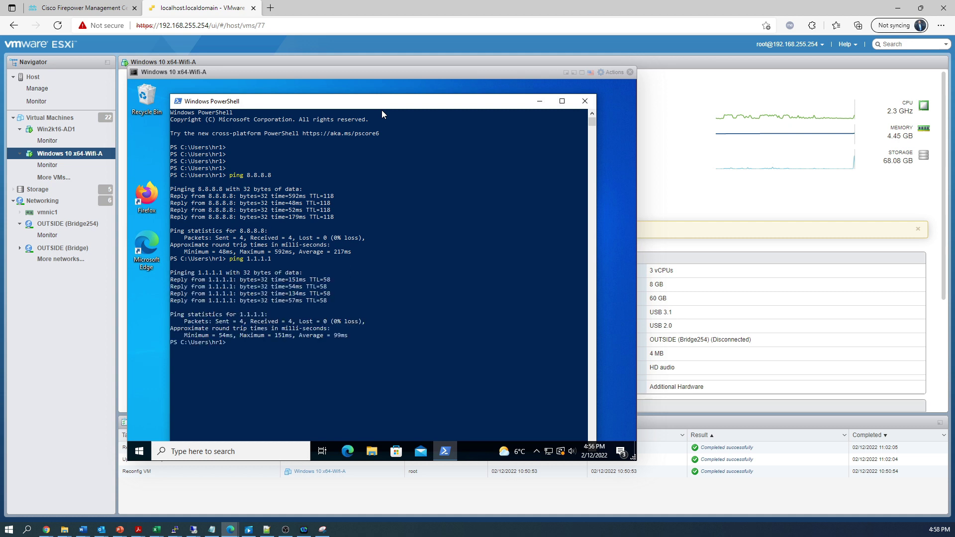
{"action": "type", "text": "ping www.google.ca"}
{"action": "key", "text": "Return"}
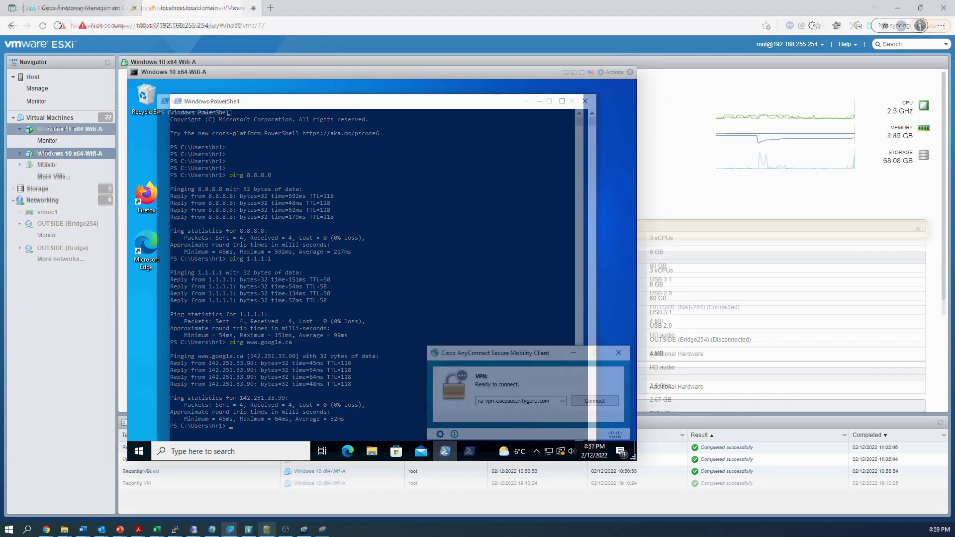
Sign in to the VPN as the Sales user, accept the banner, and dismiss the Sales DAP notice.
{"action": "left_click", "coordinate": [592, 401]}
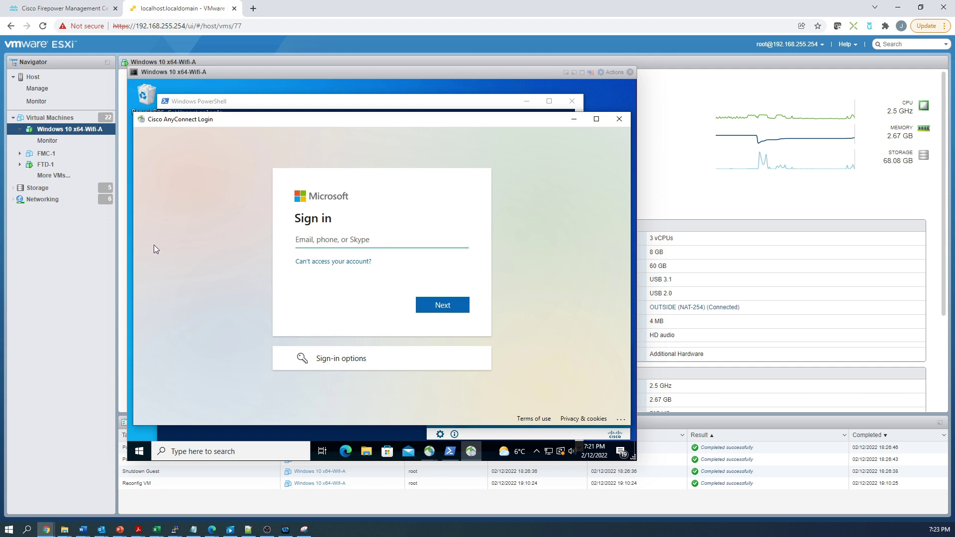
{"action": "key", "text": "ctrl+v"}
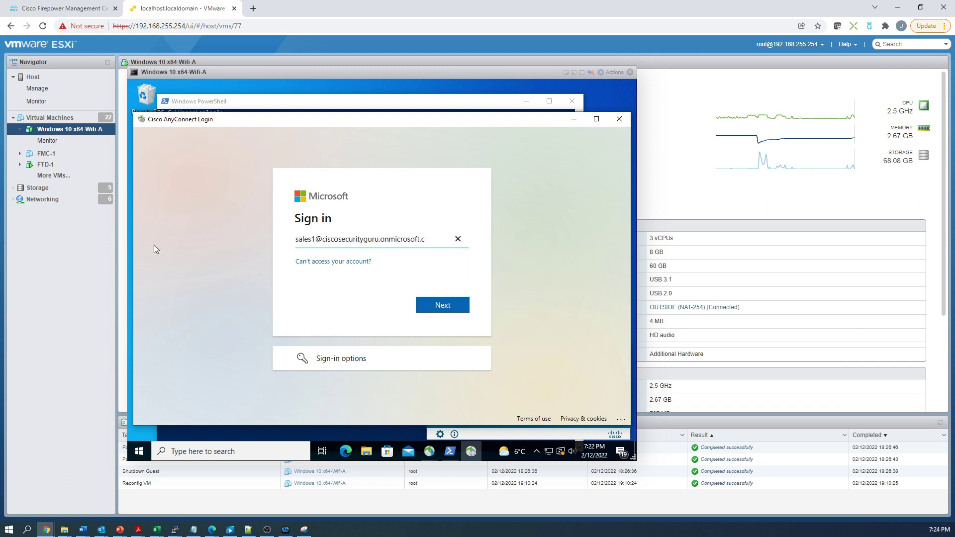
{"action": "key", "text": "Return"}
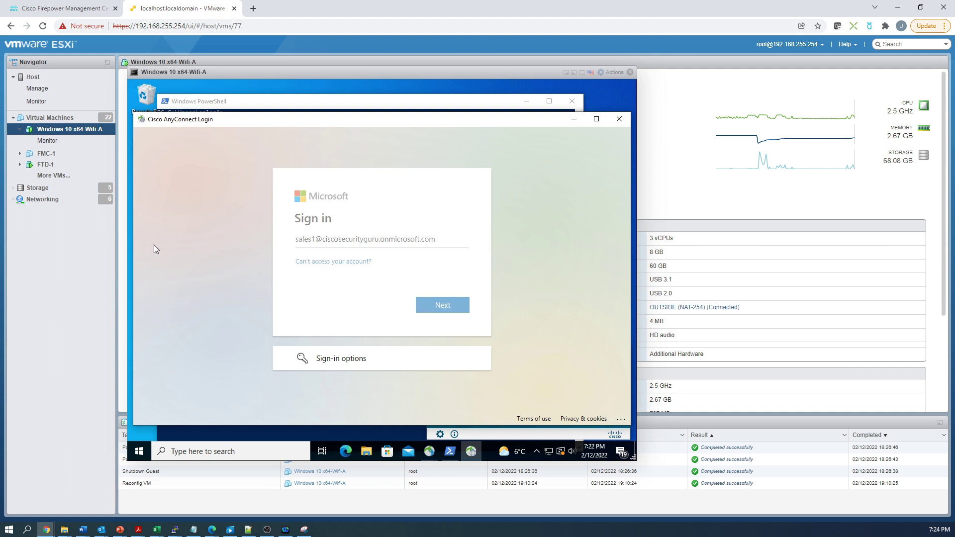
{"action": "type", "text": "*********"}
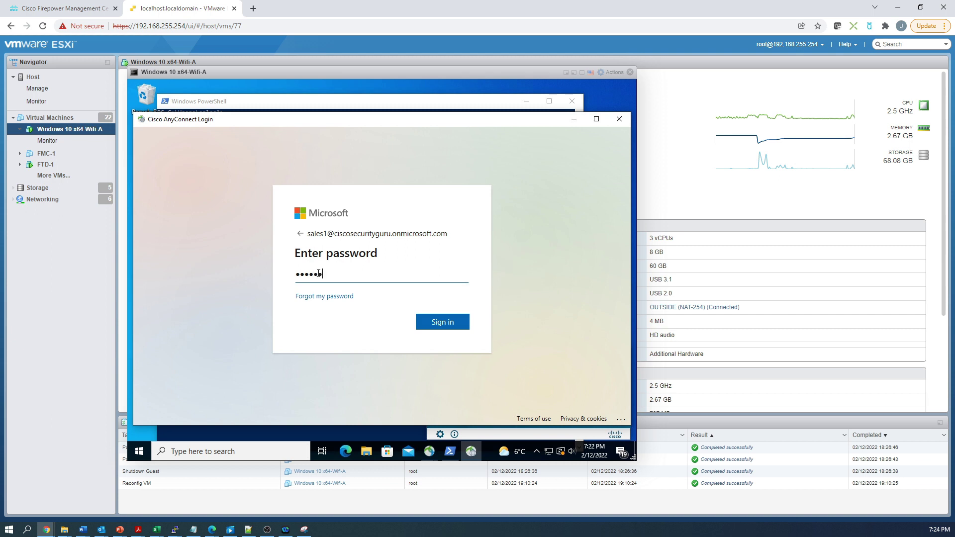
{"action": "key", "text": "Return"}
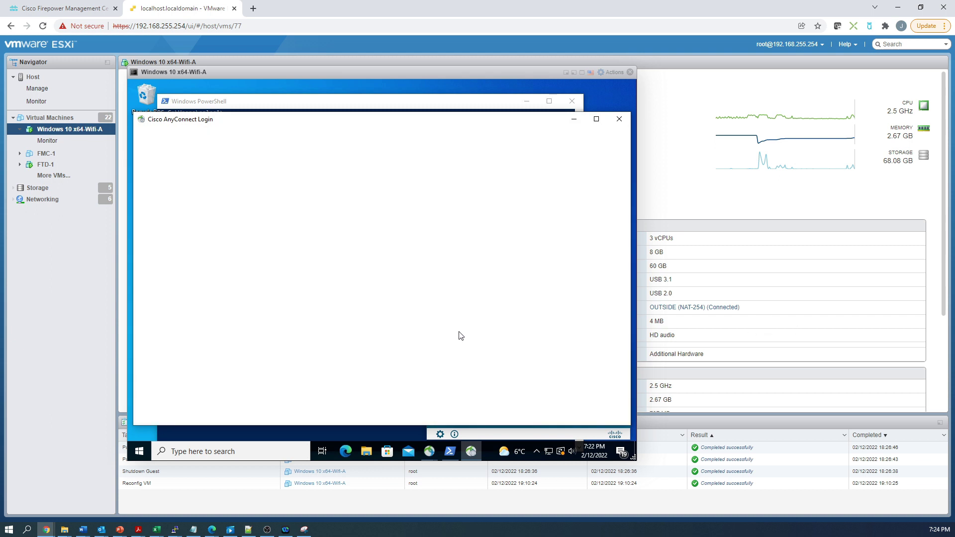
{"action": "left_click", "coordinate": [444, 328]}
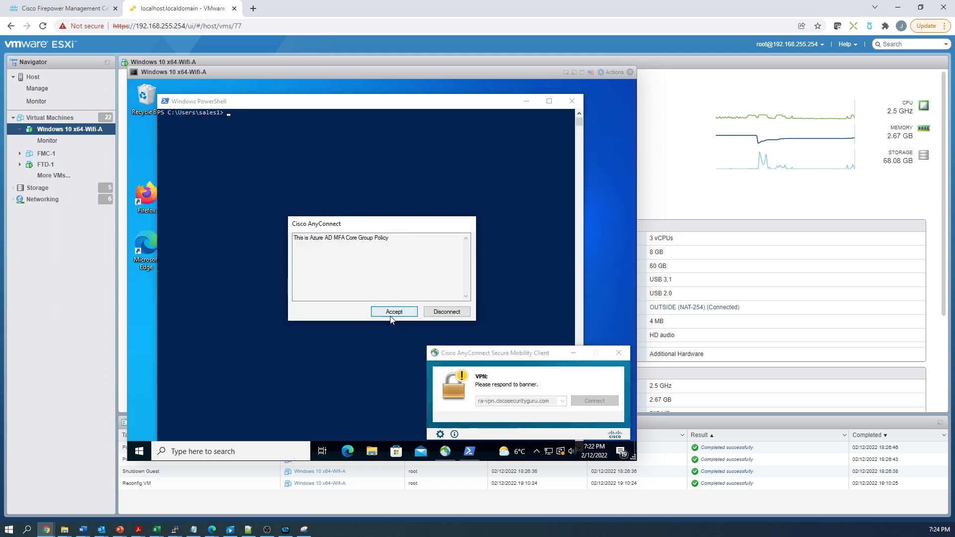
{"action": "left_click", "coordinate": [390, 313]}
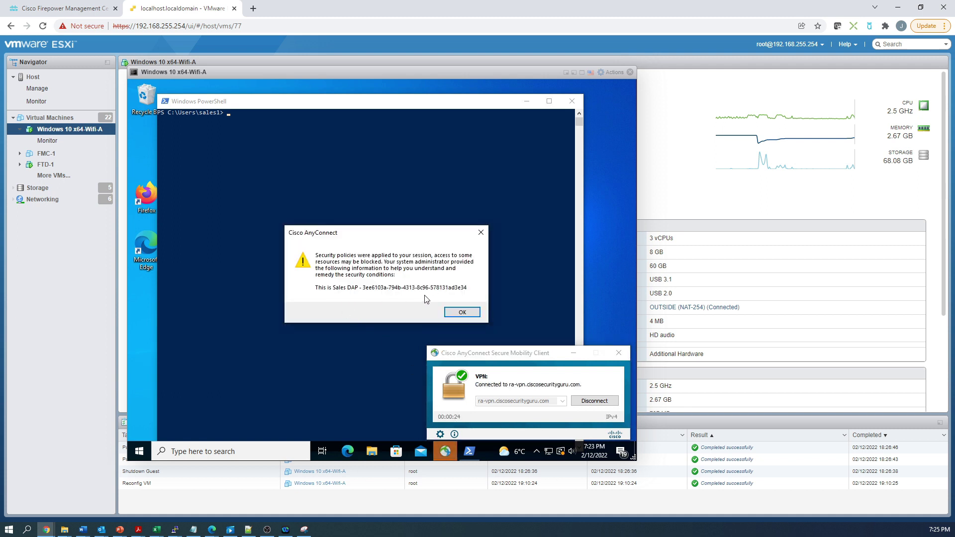
{"action": "left_click", "coordinate": [462, 313]}
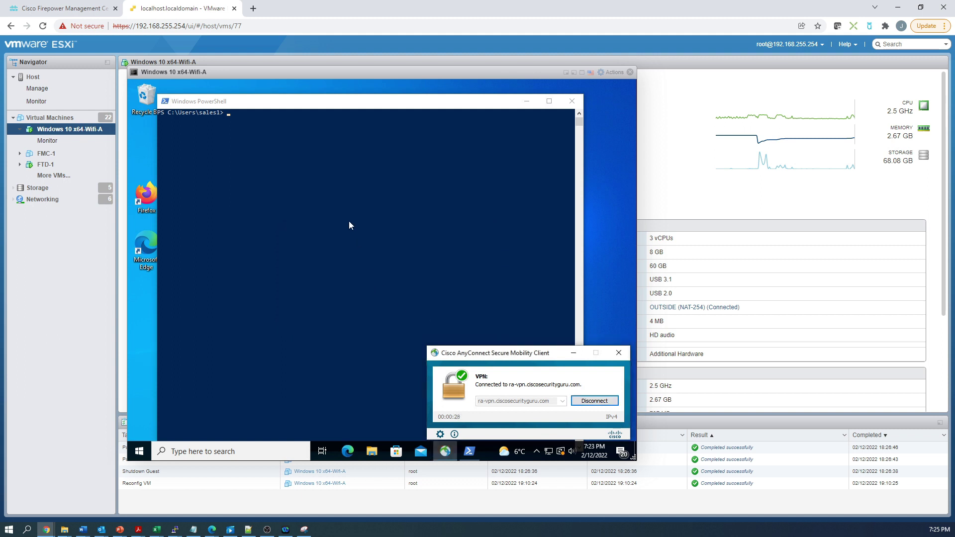
{"action": "left_click", "coordinate": [305, 160]}
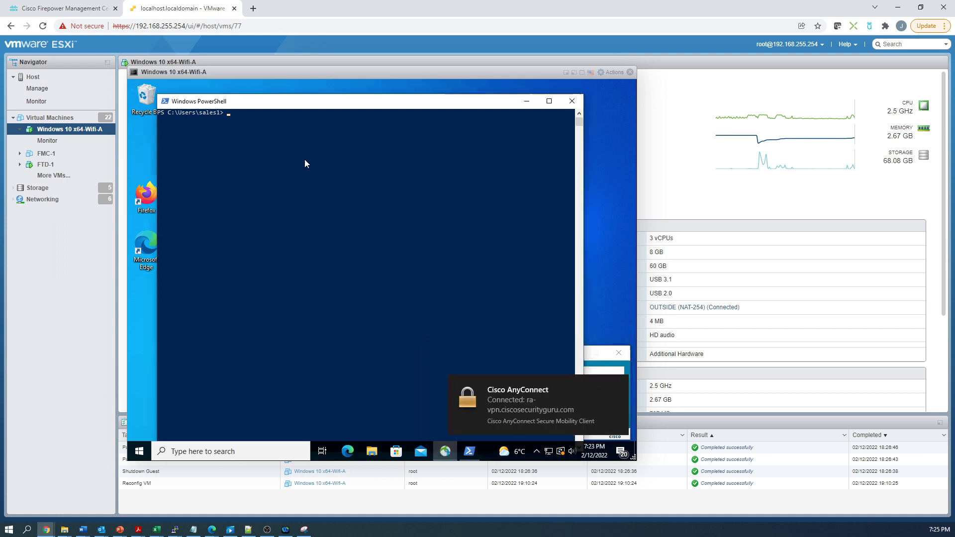
{"action": "type", "text": "ping 8."}
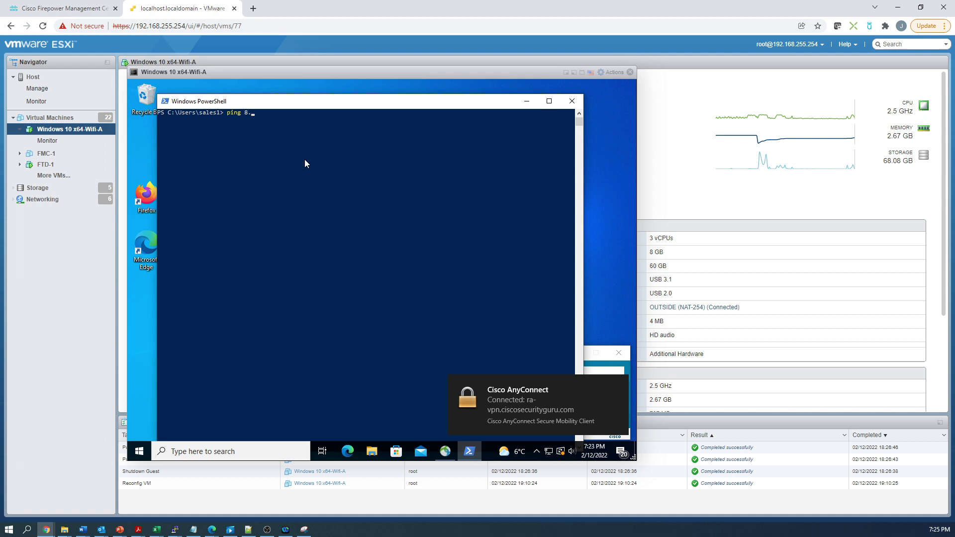
{"action": "type", "text": "8.8.8"}
{"action": "key", "text": "Return"}
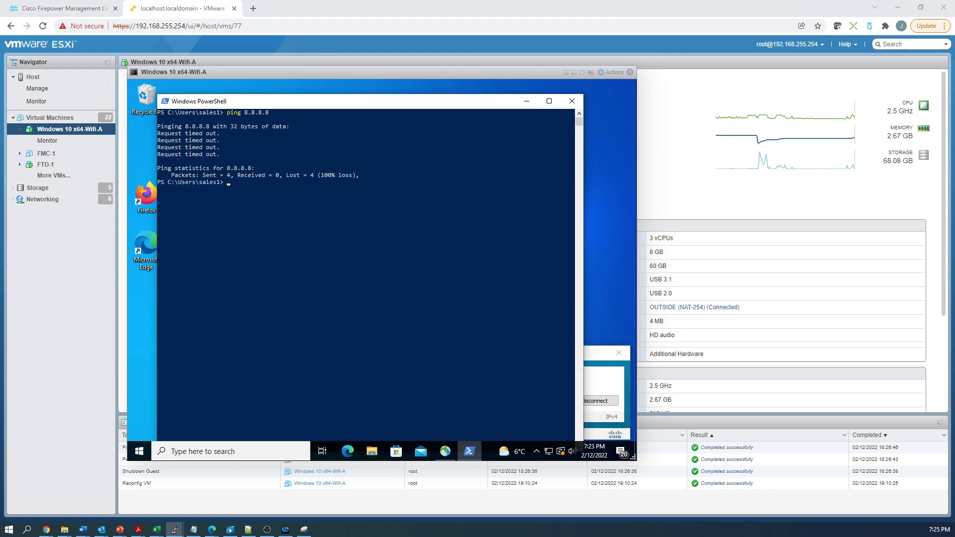
{"action": "type", "text": "ping www.google.ca"}
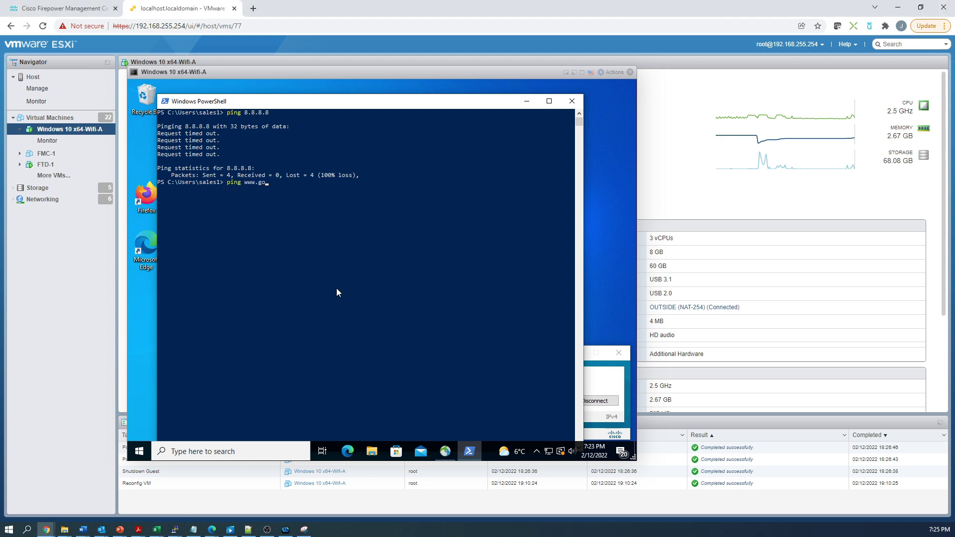
{"action": "key", "text": "Return"}
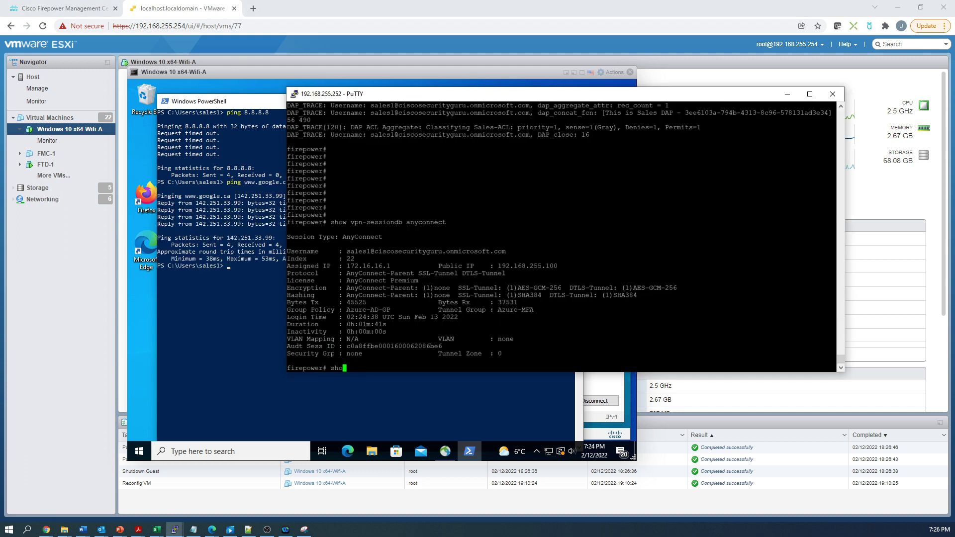
Run 'show access-list | in Sales' in PuTTY and note the deny hit count of 8.
{"action": "type", "text": "s"}
{"action": "key", "text": "BackSpace"}
{"action": "type", "text": "show access-list | in Sales"}
{"action": "key", "text": "Return"}
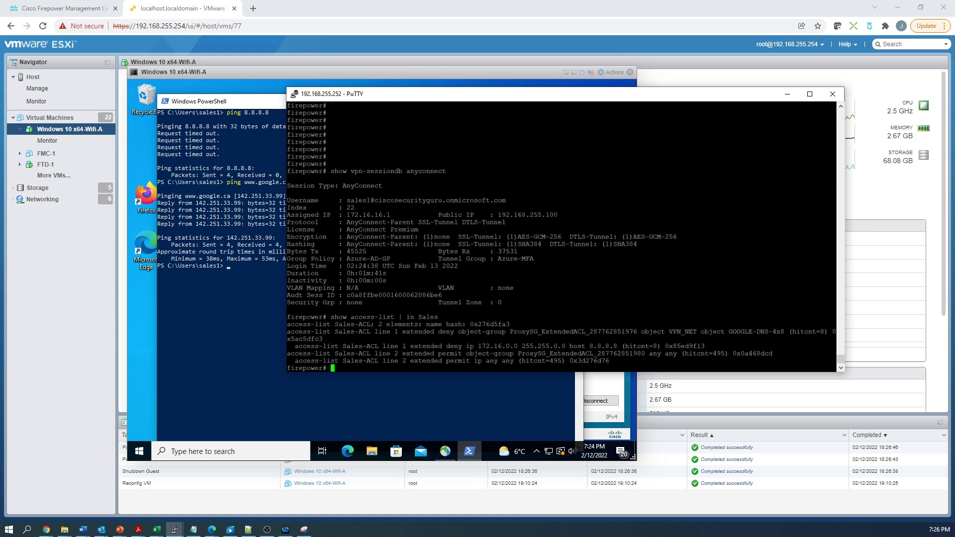
{"action": "double_click", "coordinate": [655, 346]}
{"action": "double_click", "coordinate": [822, 332]}
Ping 8.8.8.8 again and confirm the Sales-ACL deny hit count rises to 10.
{"action": "left_click", "coordinate": [184, 317]}
{"action": "key", "text": "Up"}
{"action": "key", "text": "Up"}
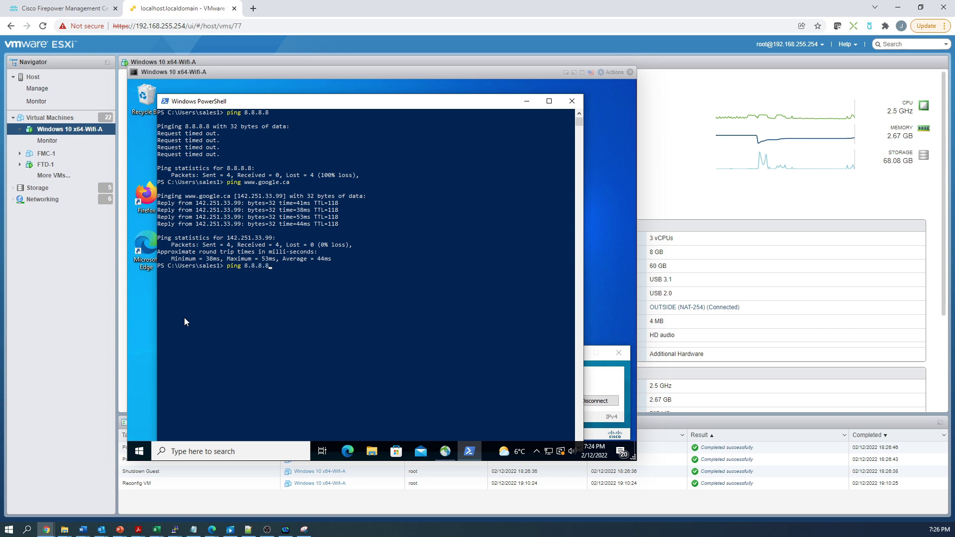
{"action": "key", "text": "Return"}
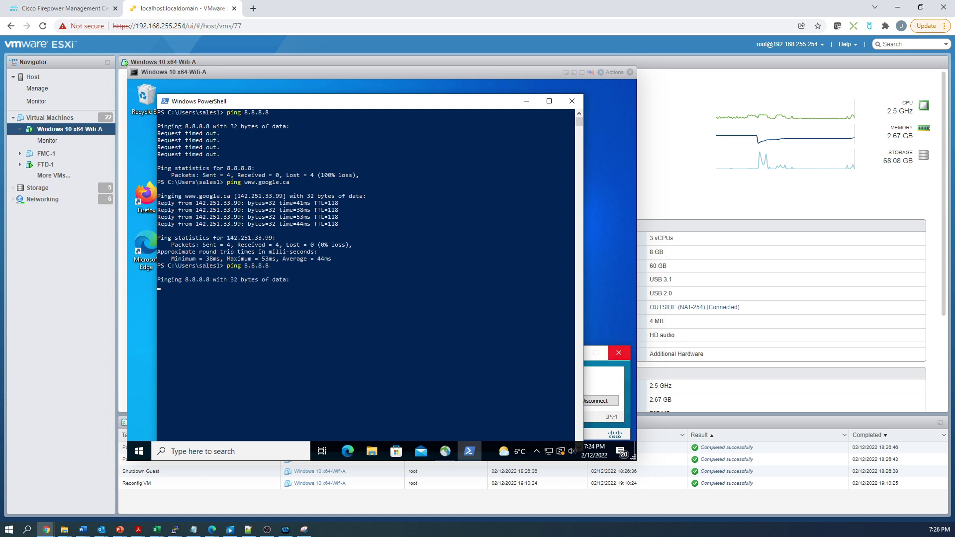
{"action": "key", "text": "alt+Tab"}
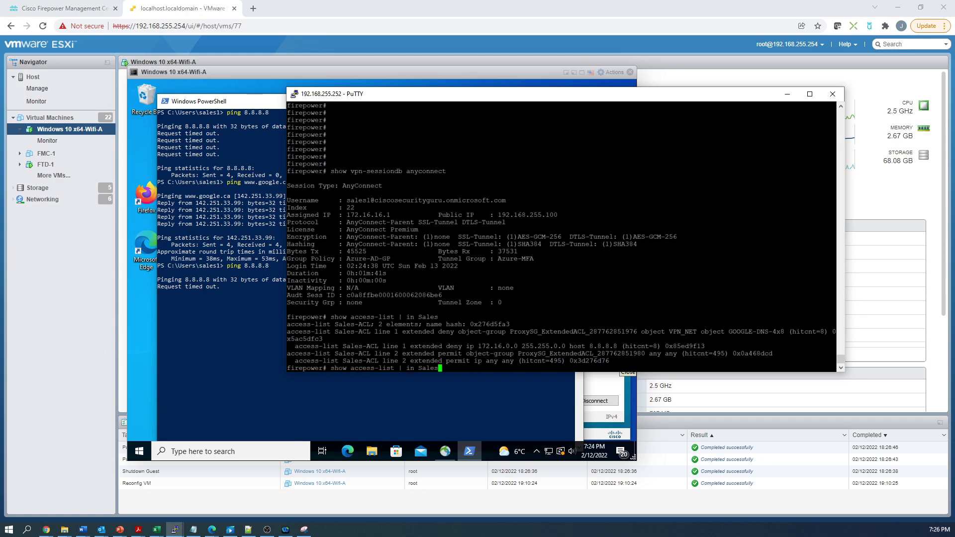
{"action": "key", "text": "Return"}
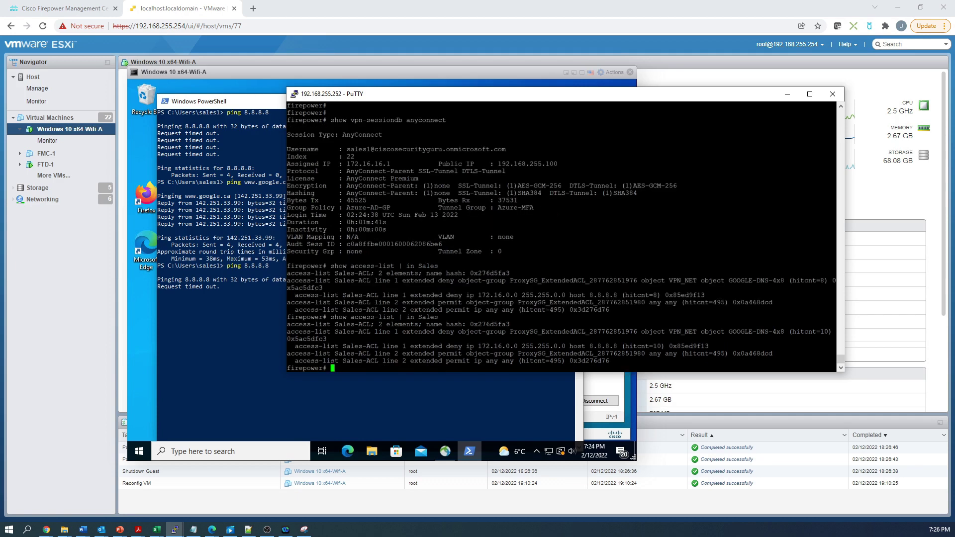
{"action": "double_click", "coordinate": [824, 332]}
{"action": "left_click", "coordinate": [273, 376]}
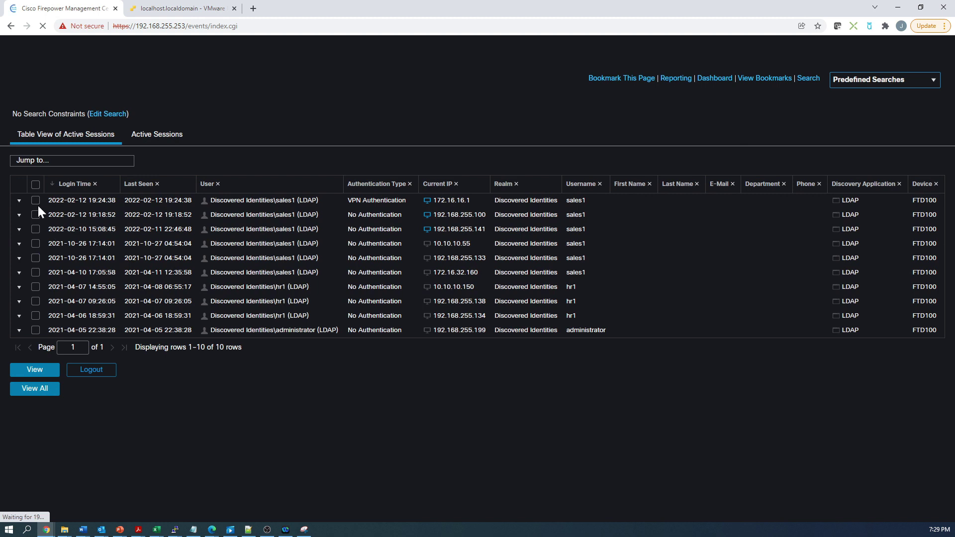
Log out the Sales user's VPN Authentication session and watch AnyConnect disconnect in the VM.
{"action": "left_click", "coordinate": [36, 201]}
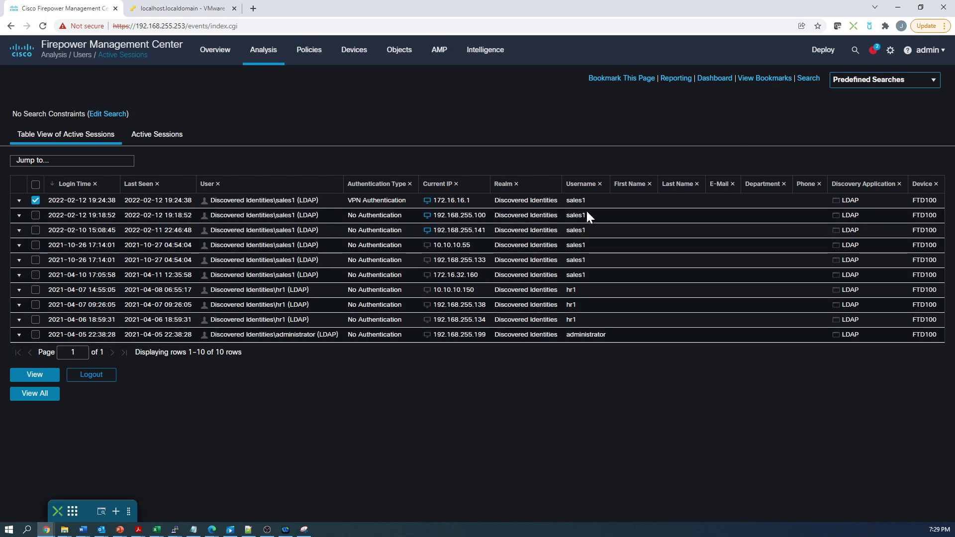
{"action": "left_click", "coordinate": [95, 377]}
{"action": "left_click", "coordinate": [569, 309]}
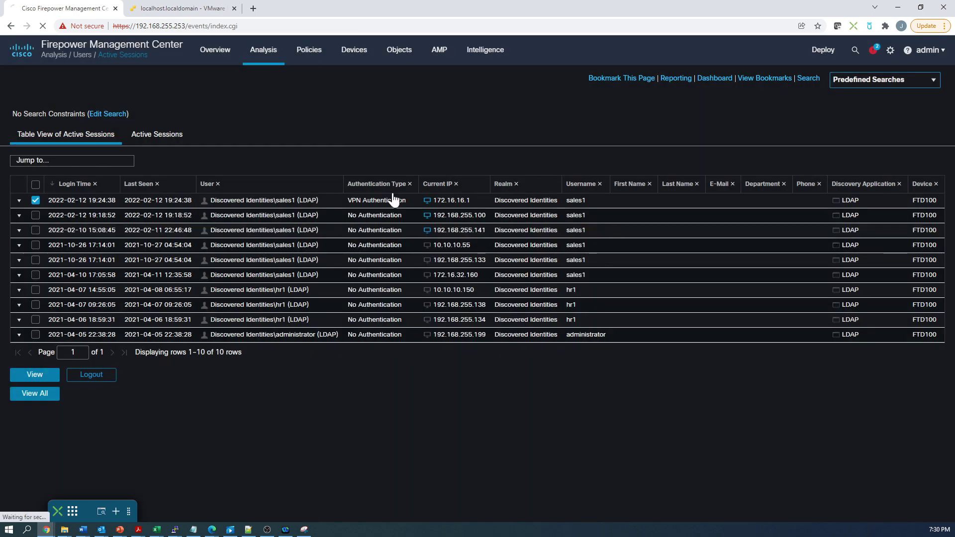
{"action": "left_click", "coordinate": [181, 11]}
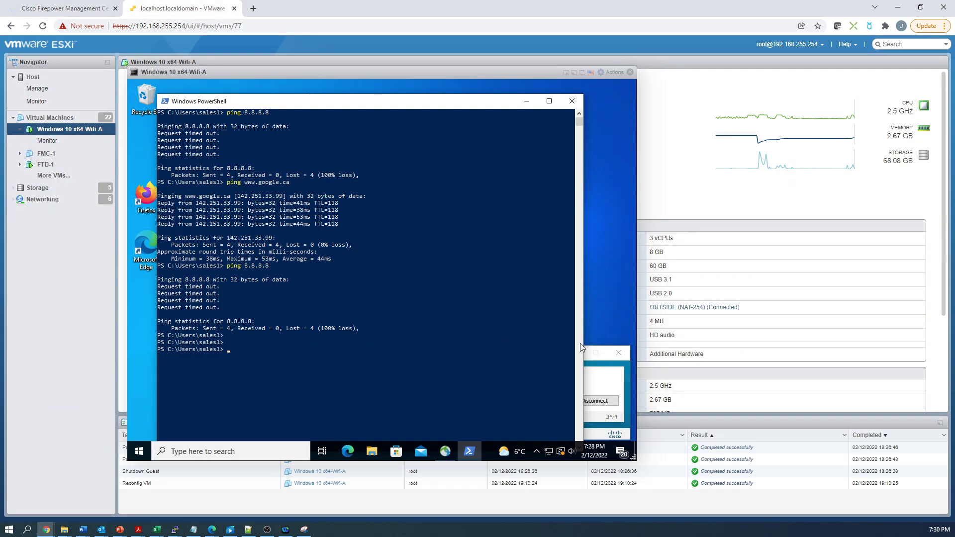
{"action": "left_click", "coordinate": [595, 401]}
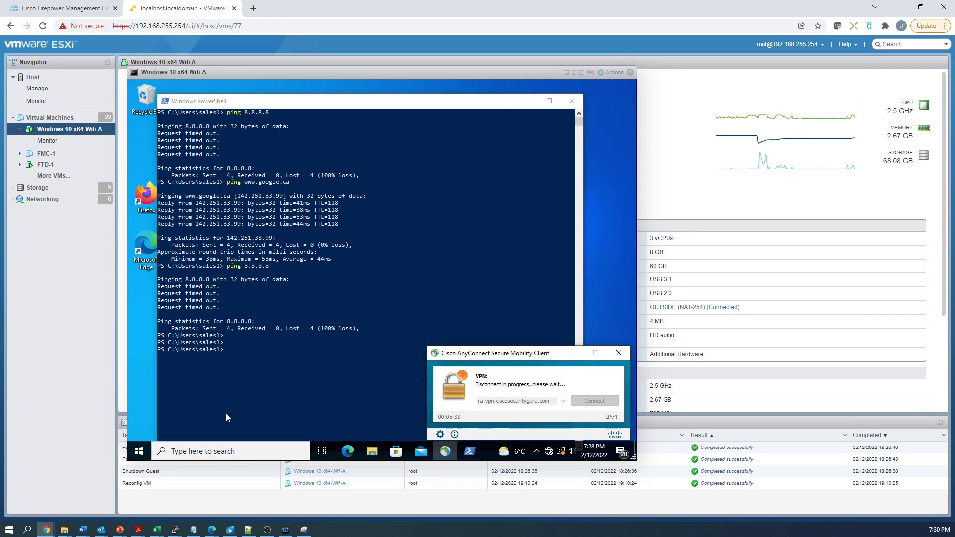